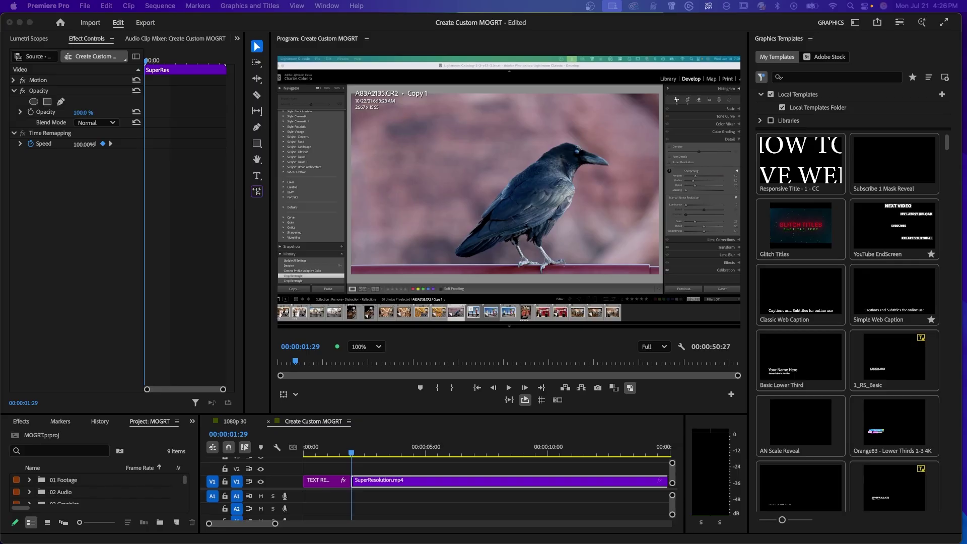
Step: Show the Graphics Templates panel and install Test Install_1312571747.mogrt into Local Templates
left_click(327, 6)
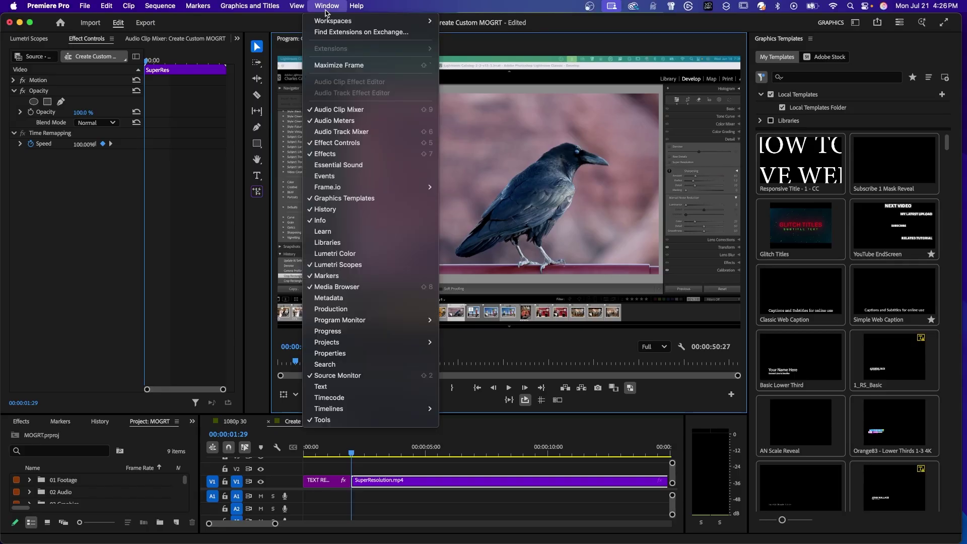
left_click(330, 199)
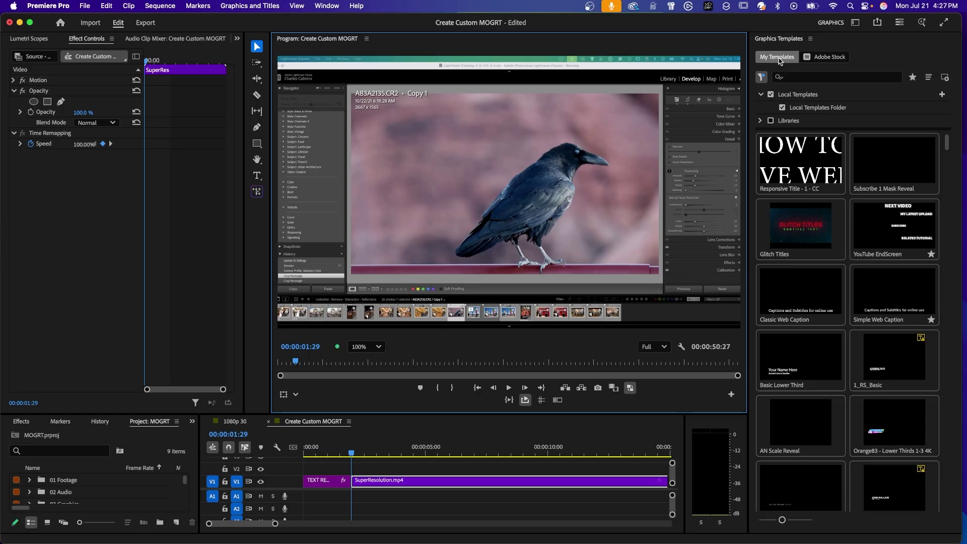
left_click(944, 78)
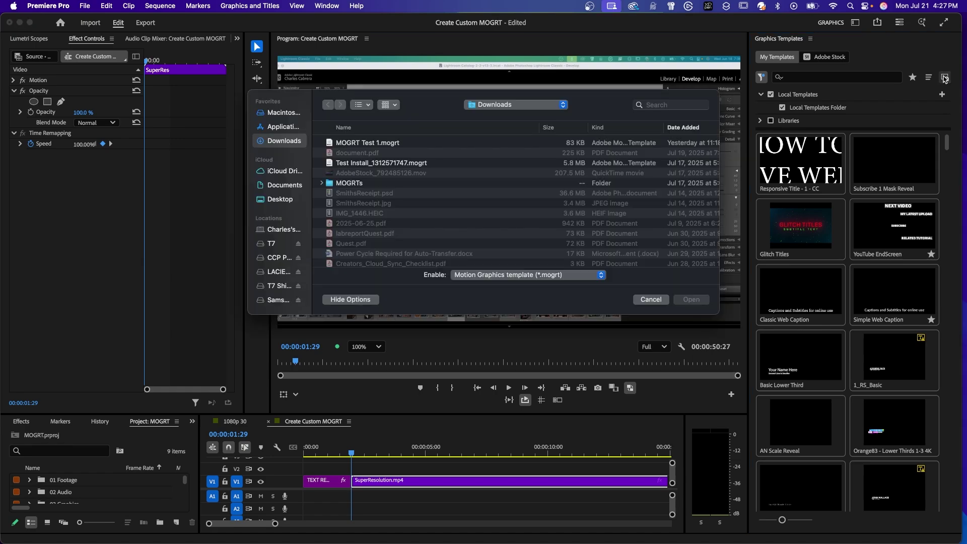
left_click(400, 162)
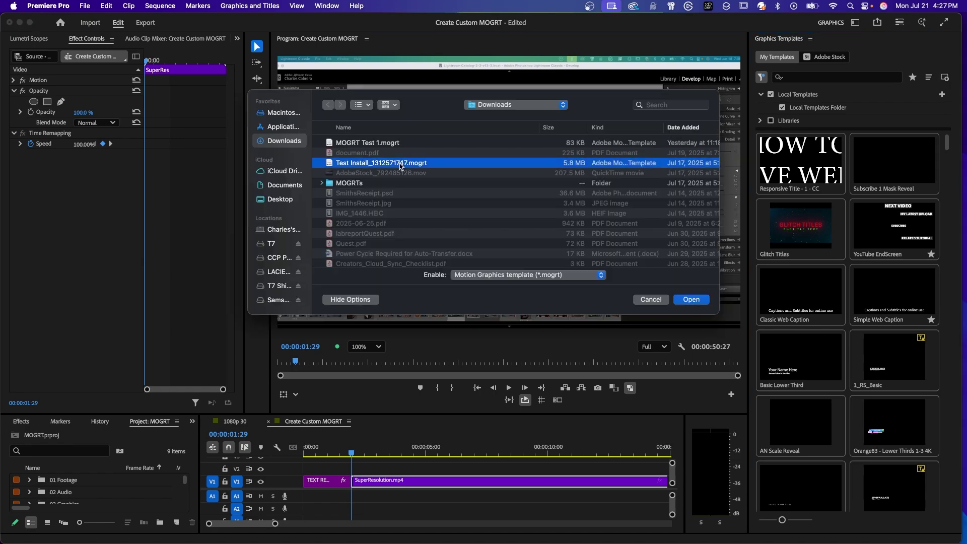
left_click(691, 300)
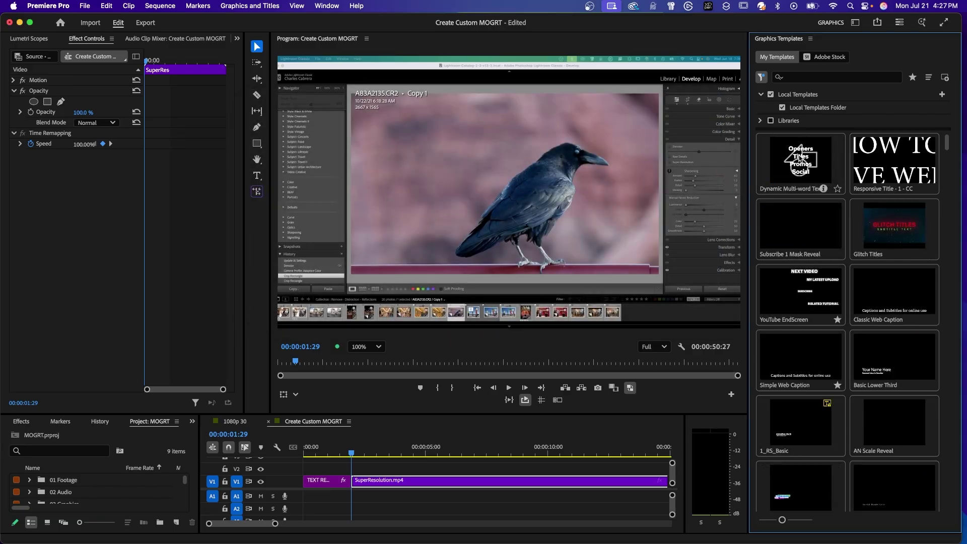
Step: Place the Dynamic Multi-word Text template on V2 above the footage and preview it
left_click(801, 164)
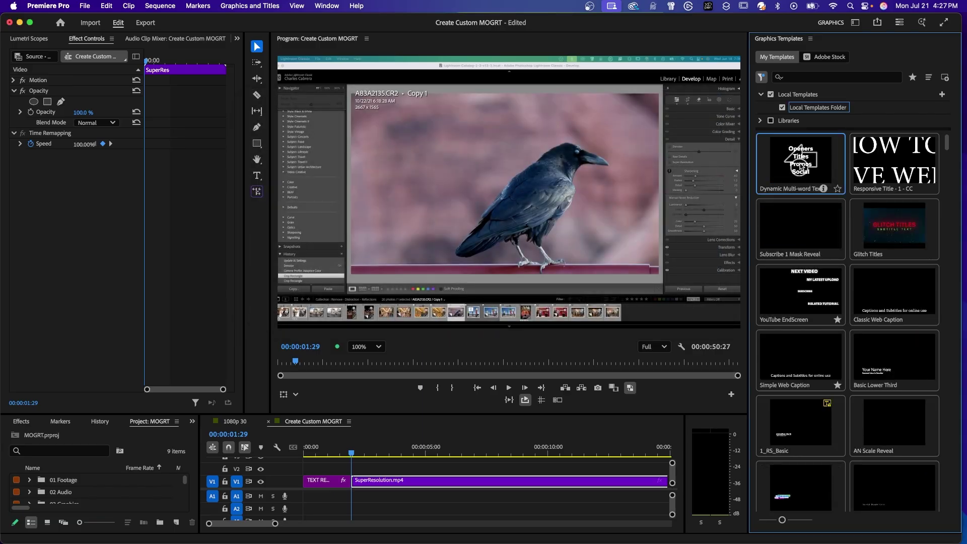
left_click_drag(800, 166, 370, 467)
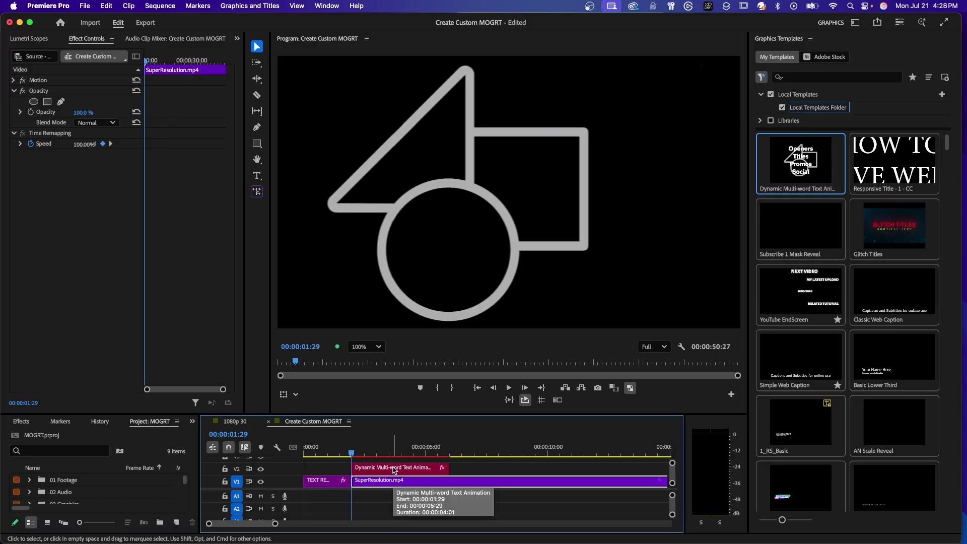
key("Return")
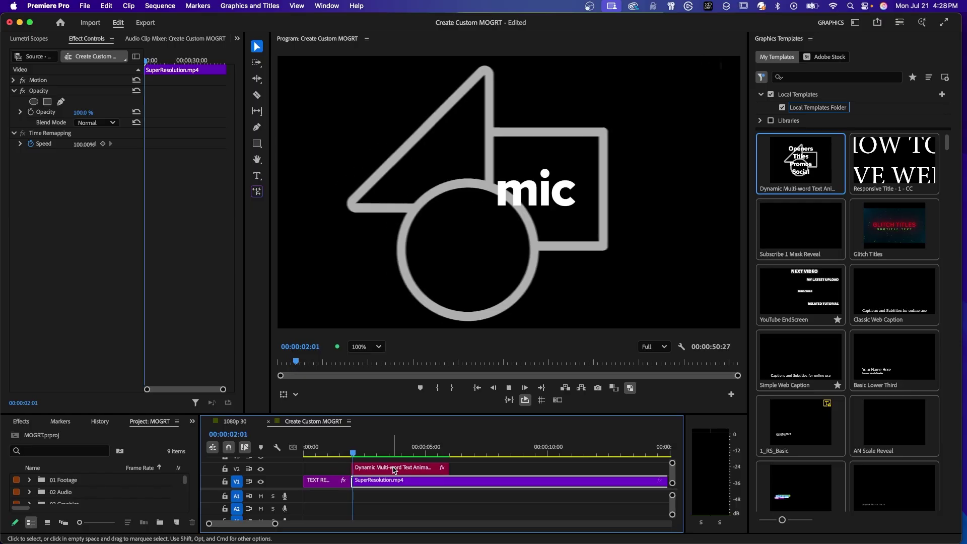
left_click(393, 468)
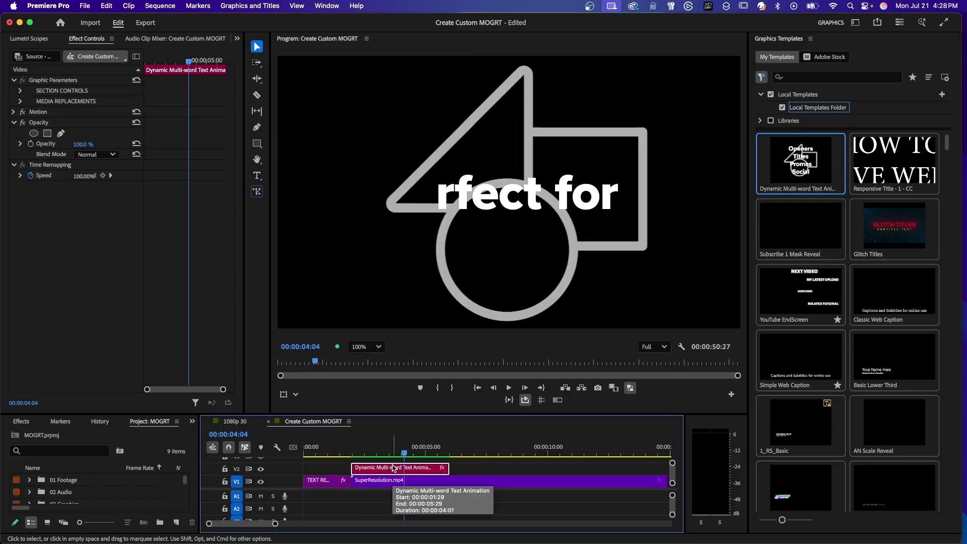
Step: Show the Properties panel and expand Section Controls, Section 1 and Media Replacements
left_click(318, 7)
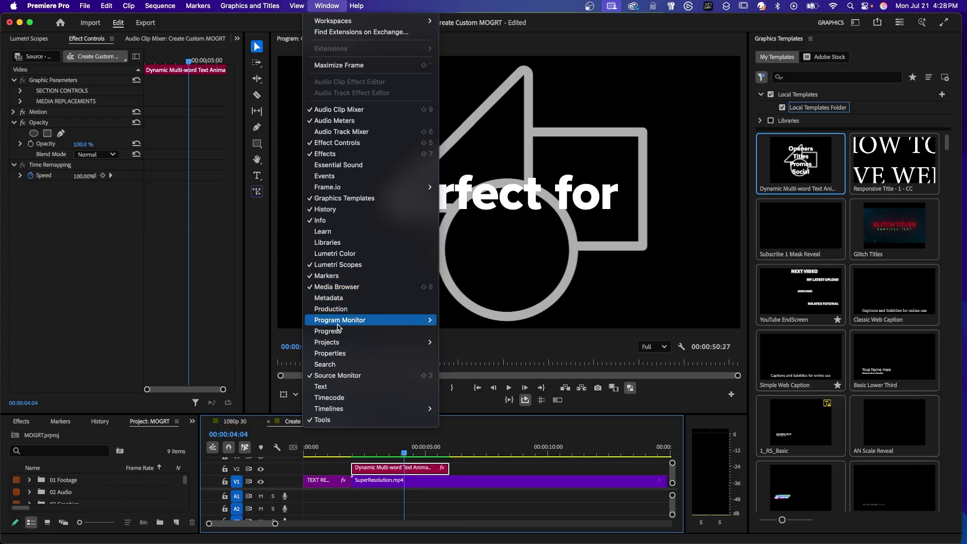
left_click(330, 353)
left_click(25, 125)
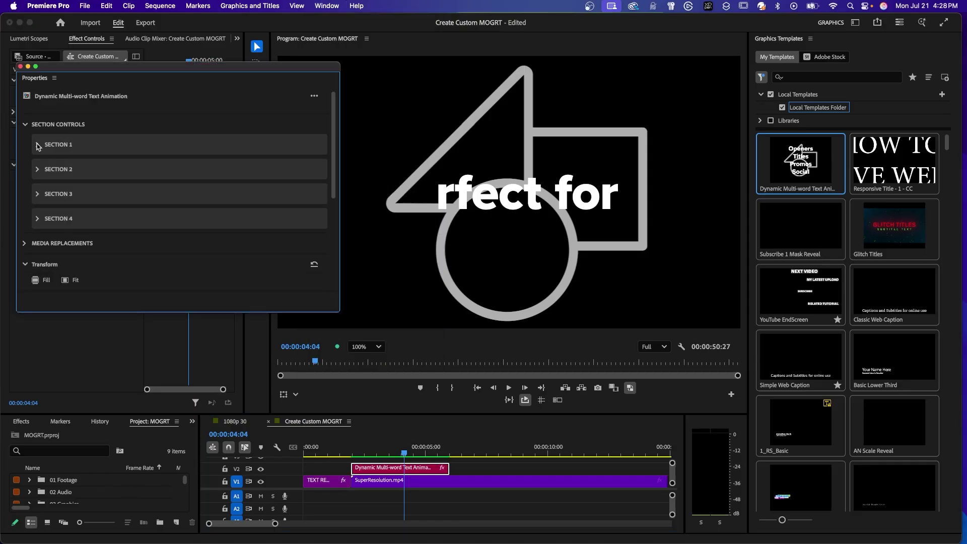
left_click(38, 144)
scroll(127, 124, "down", 5)
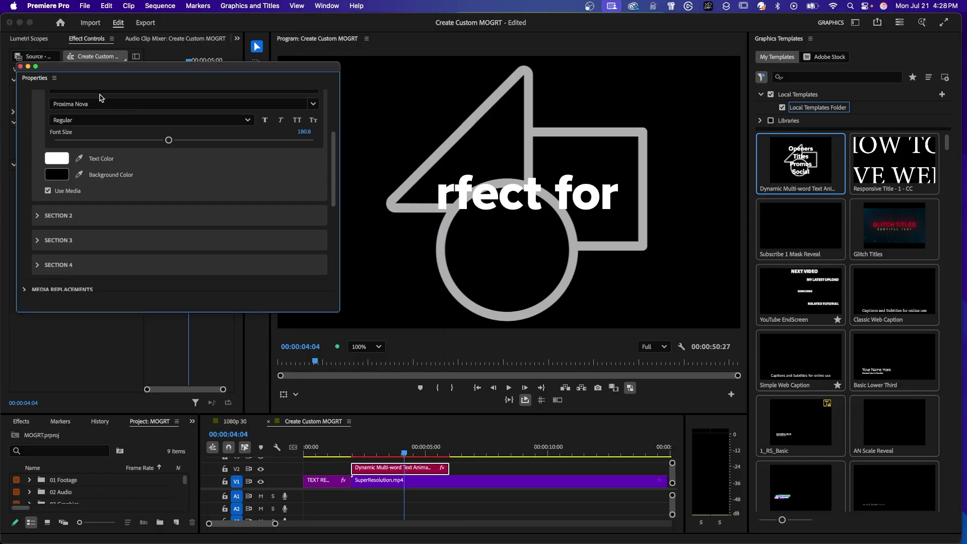
scroll(128, 125, "up", 2)
scroll(76, 238, "down", 4)
scroll(77, 238, "down", 1)
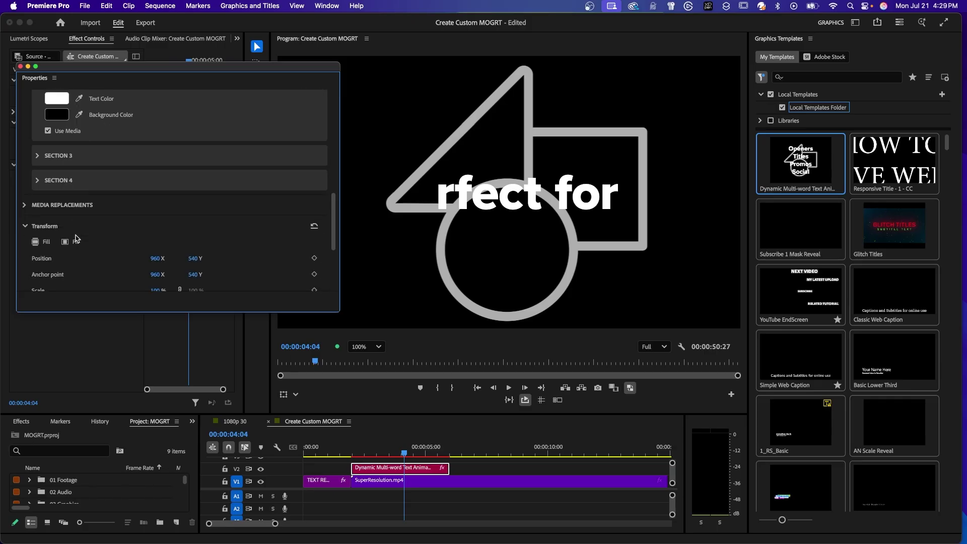
left_click(25, 204)
left_click(34, 222)
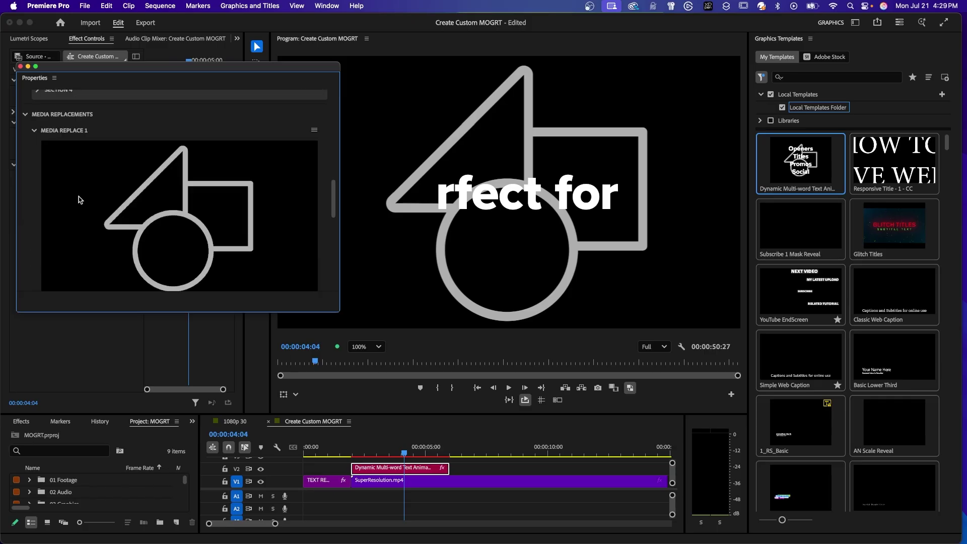
left_click(34, 131)
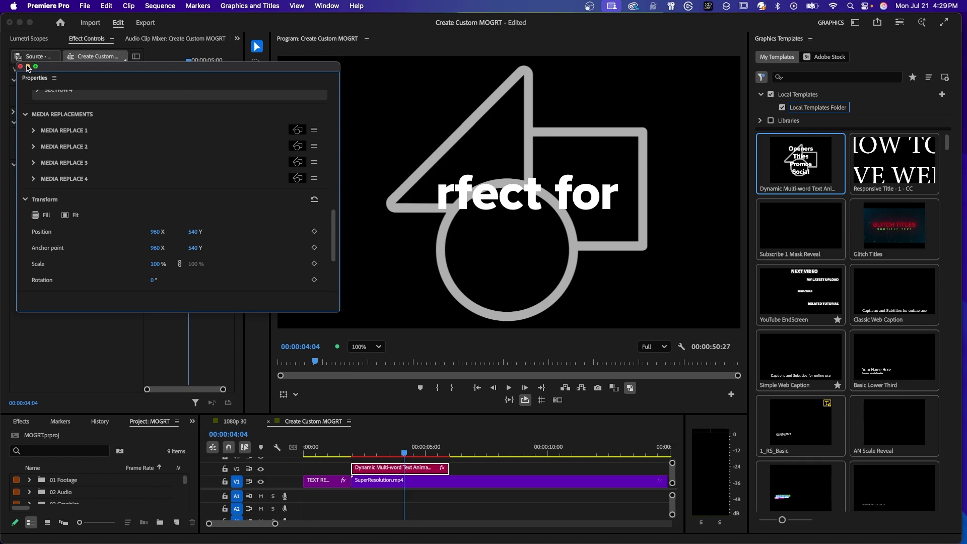
Step: Play the sequence from the start to preview the title, then stop
left_click(400, 470)
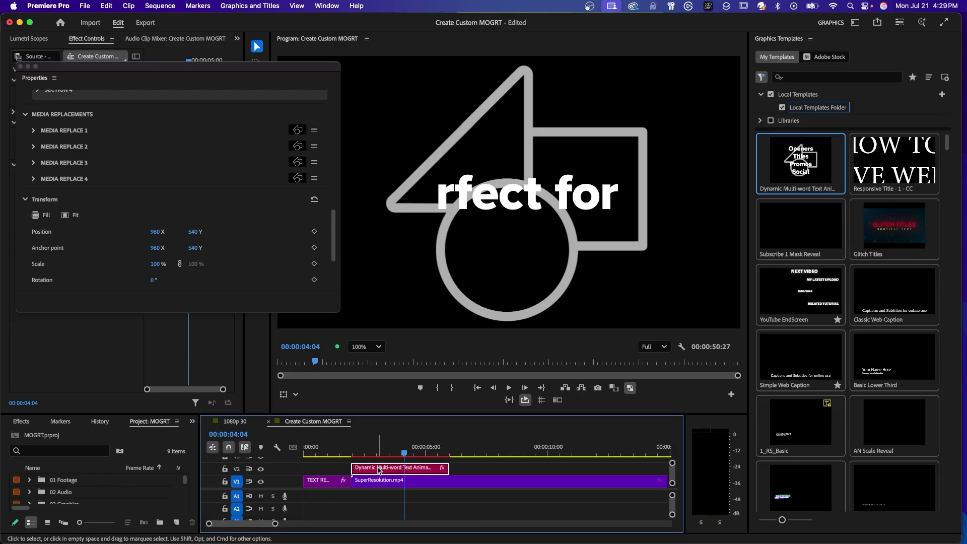
key("Return")
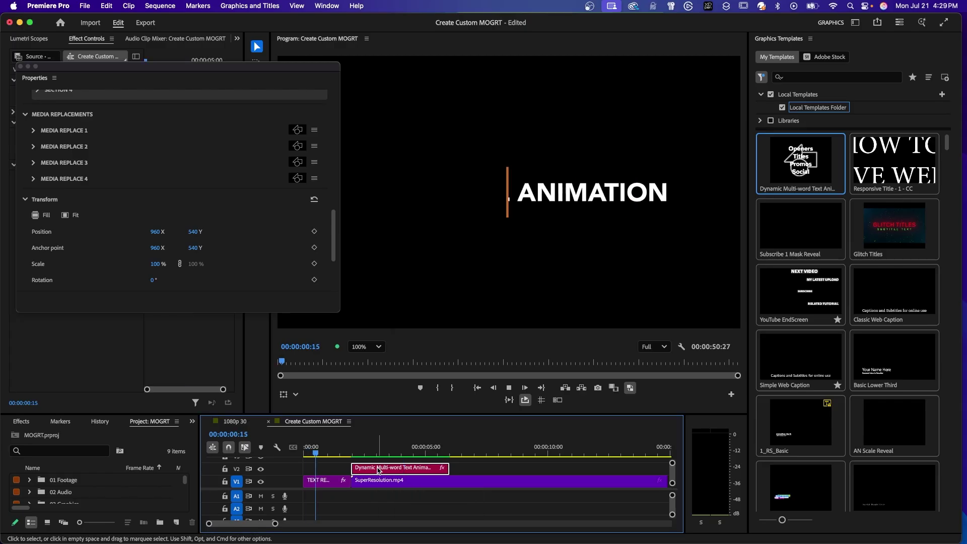
key("space")
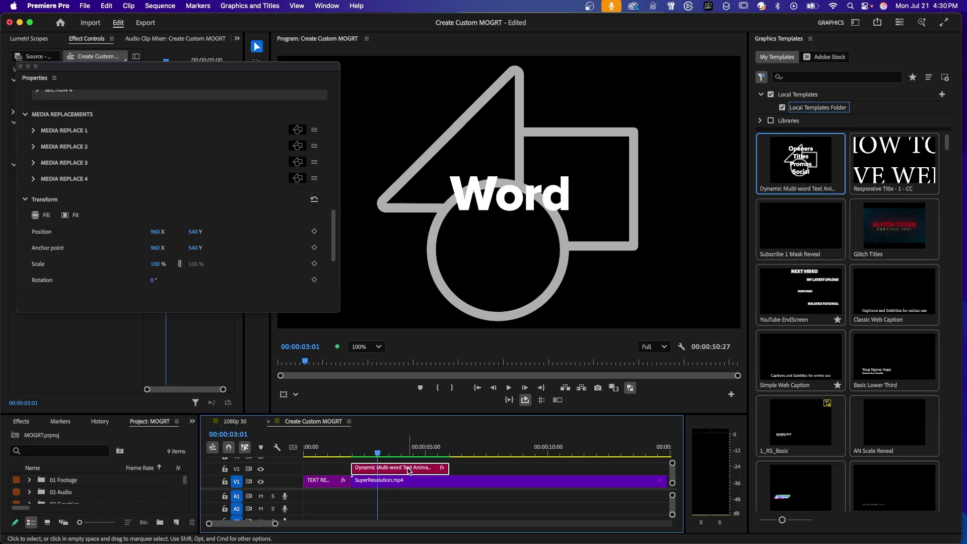
Step: Delete the Dynamic Multi-word Text clip from V2 and remove its template from Local Templates
key("Delete")
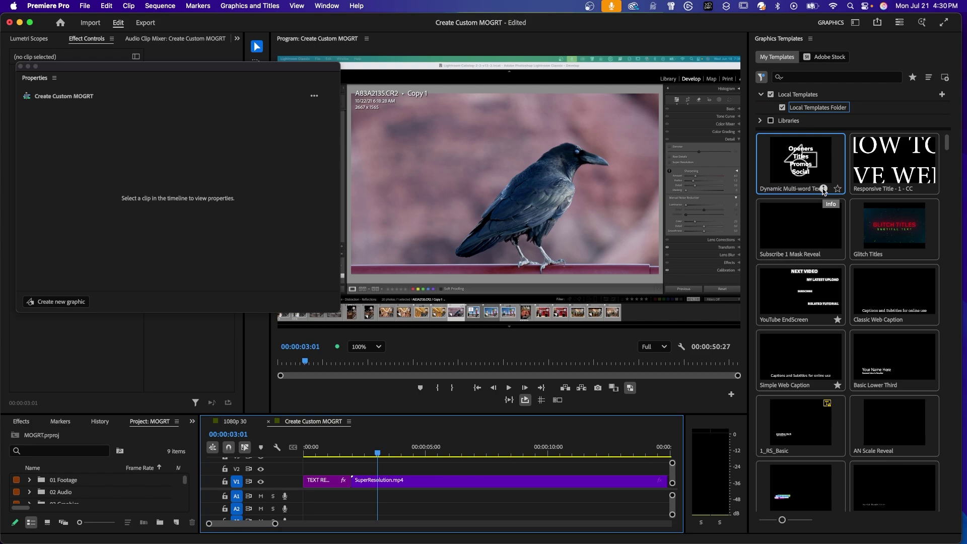
right_click(815, 175)
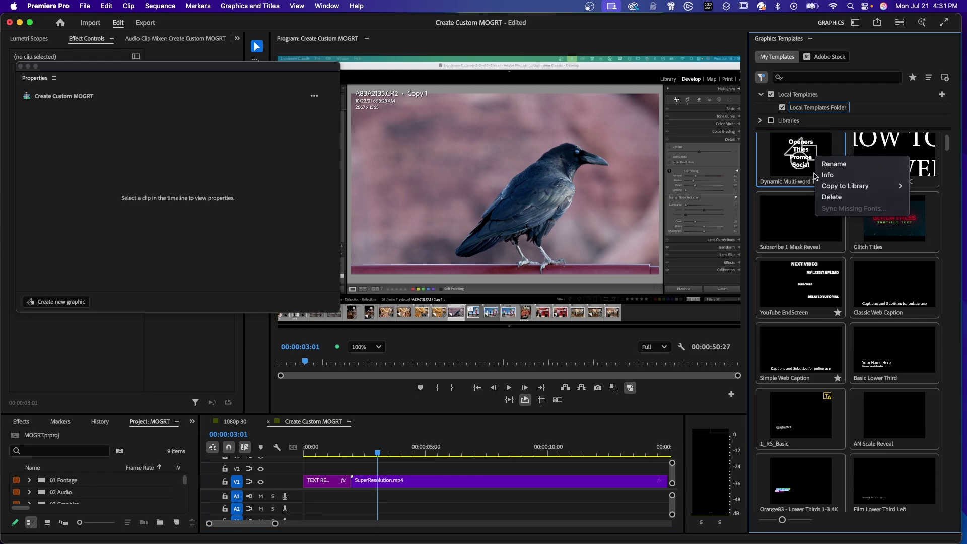
left_click(832, 198)
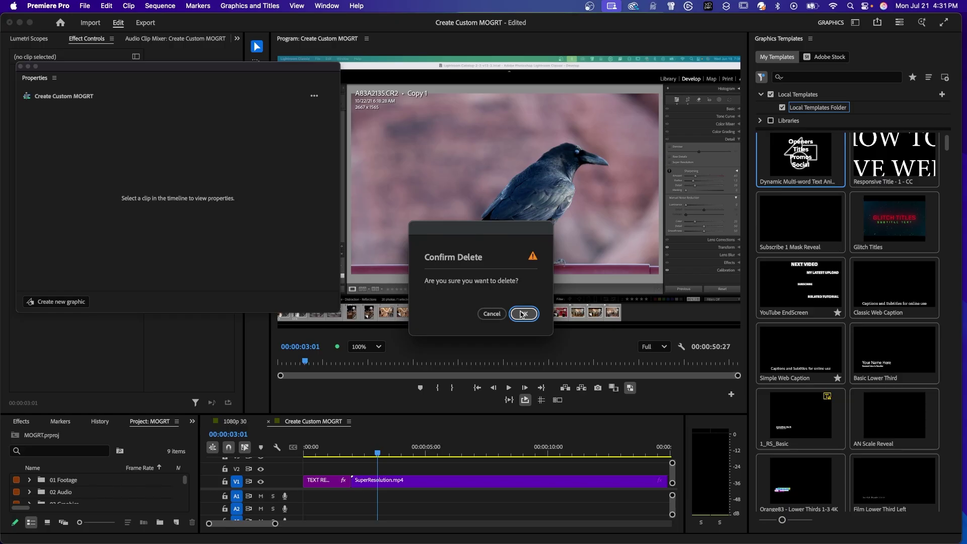
left_click(521, 315)
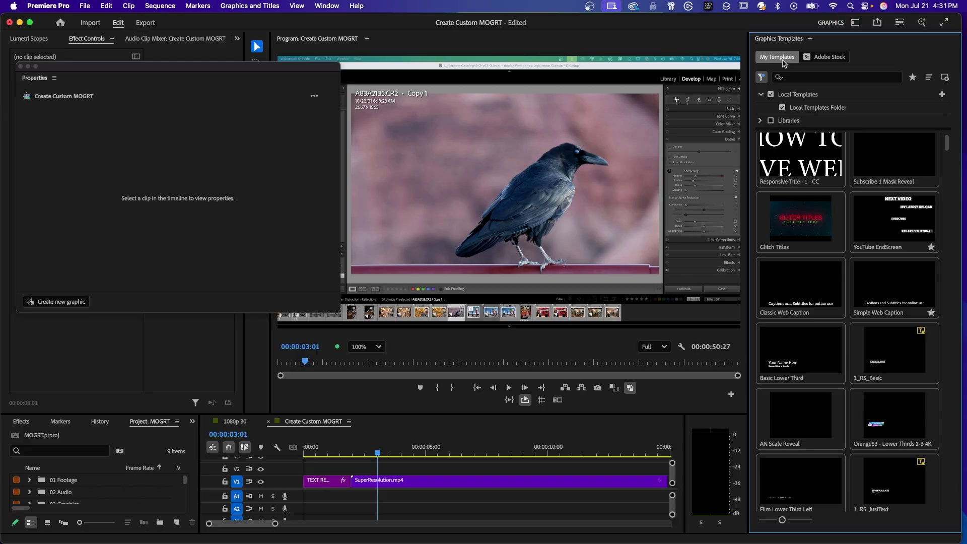
Step: Search the free Adobe Stock templates for 'glowing gradient lower thirds'
left_click(824, 58)
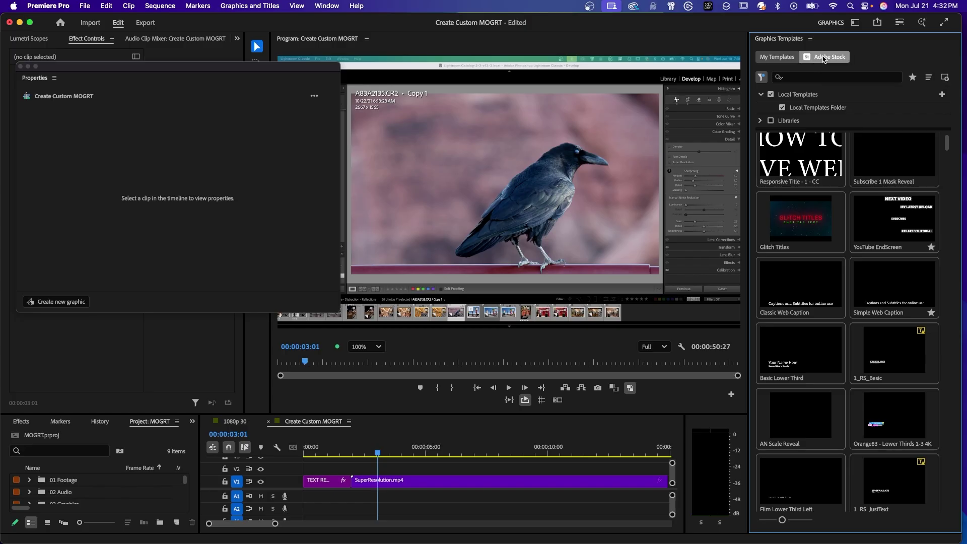
left_click(763, 93)
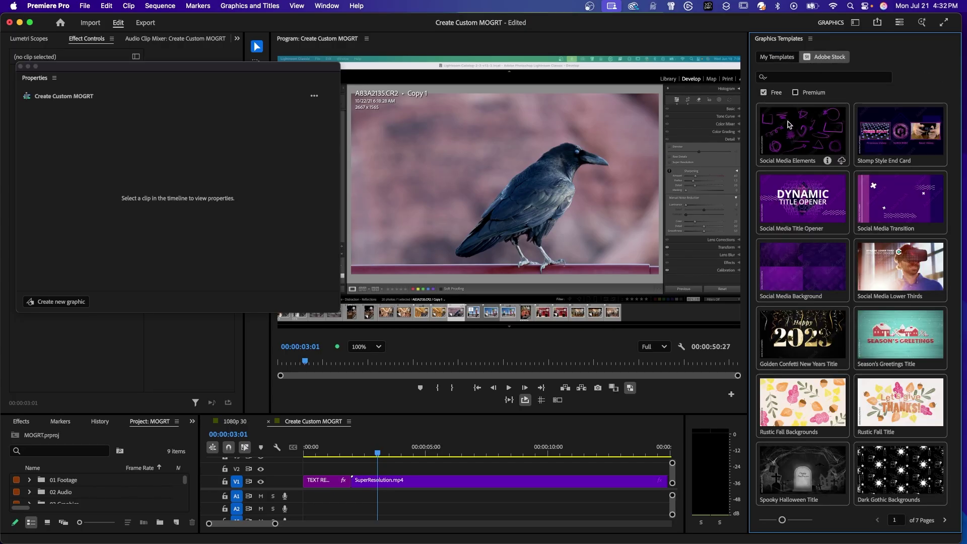
left_click(811, 77)
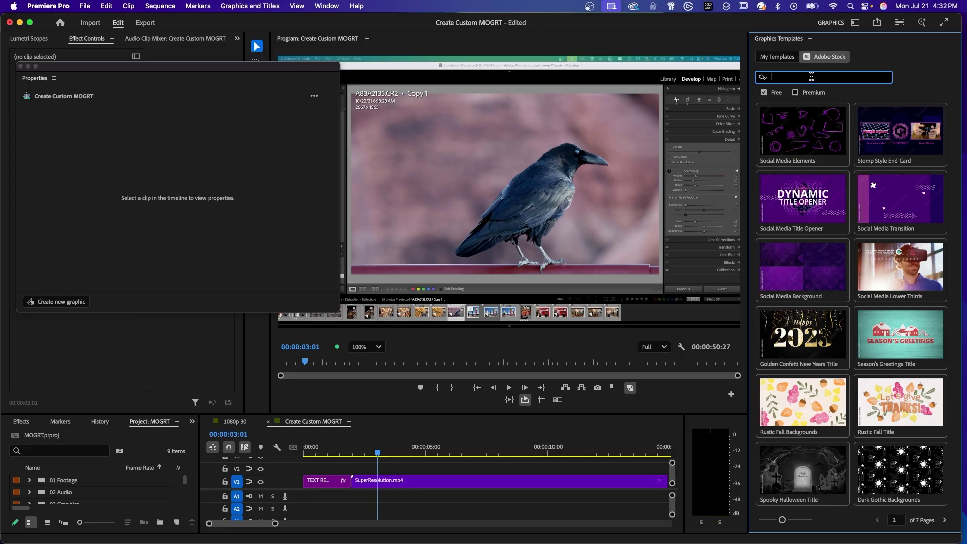
type("glowing gradient lower thirds")
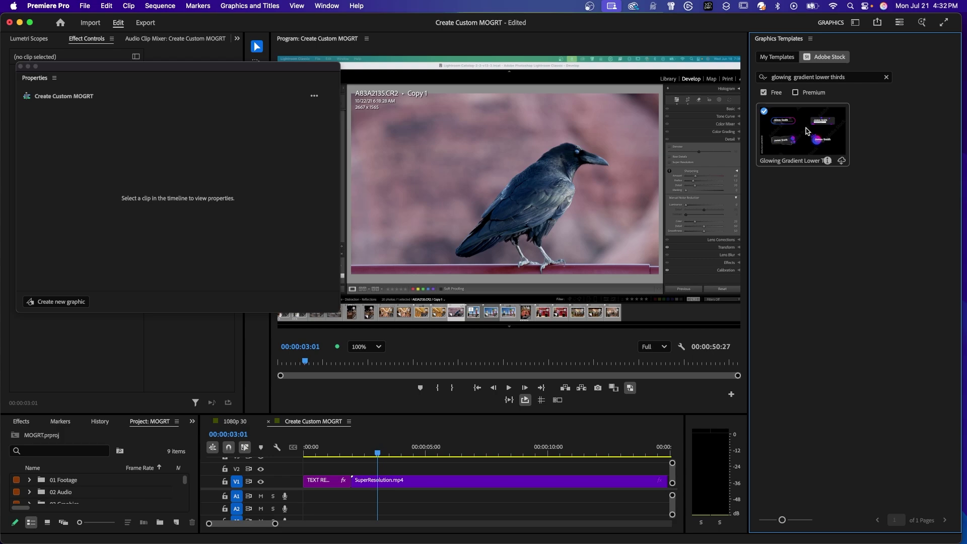
Step: Add Glowing Gradient Lower Thirds to V2 above the footage and render previews
left_click_drag(806, 131, 352, 474)
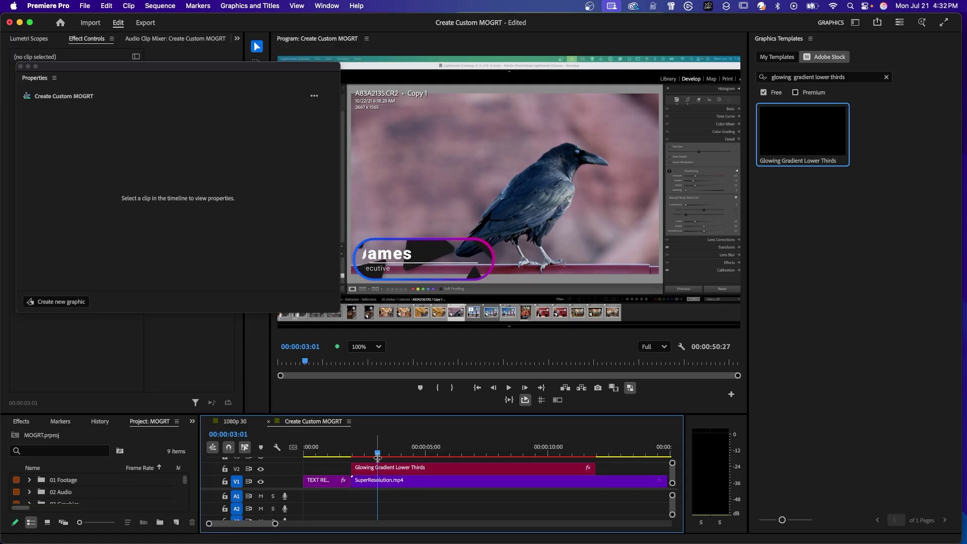
key("Return")
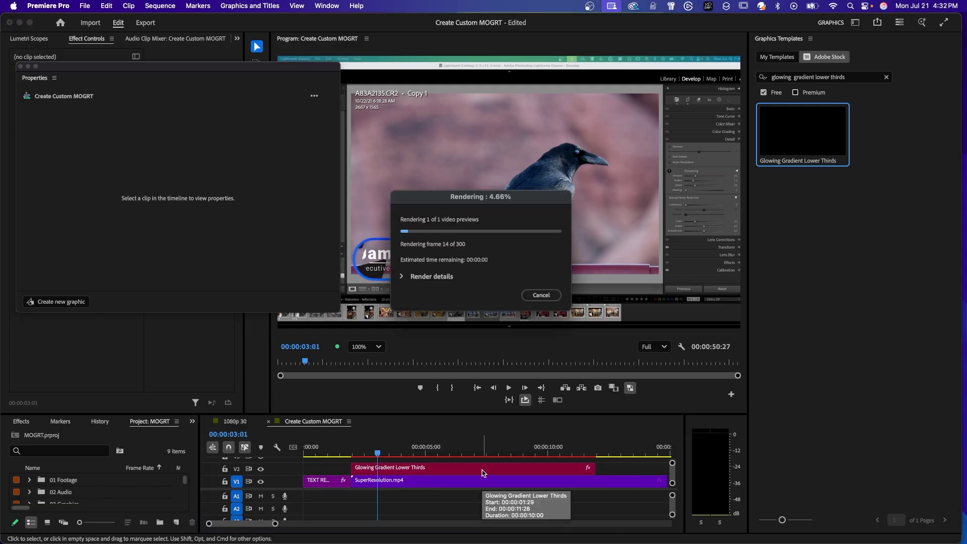
left_click(479, 479)
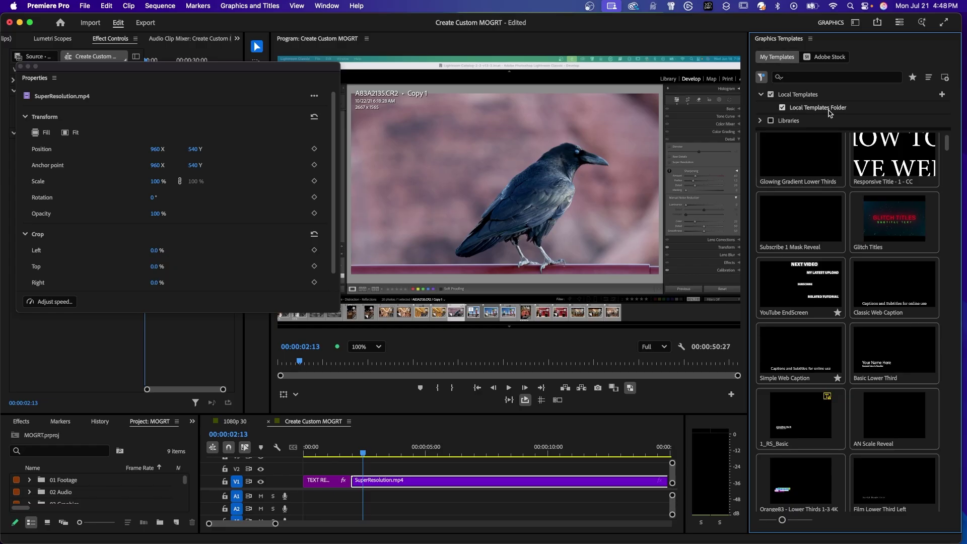
left_click(771, 121)
left_click(762, 121)
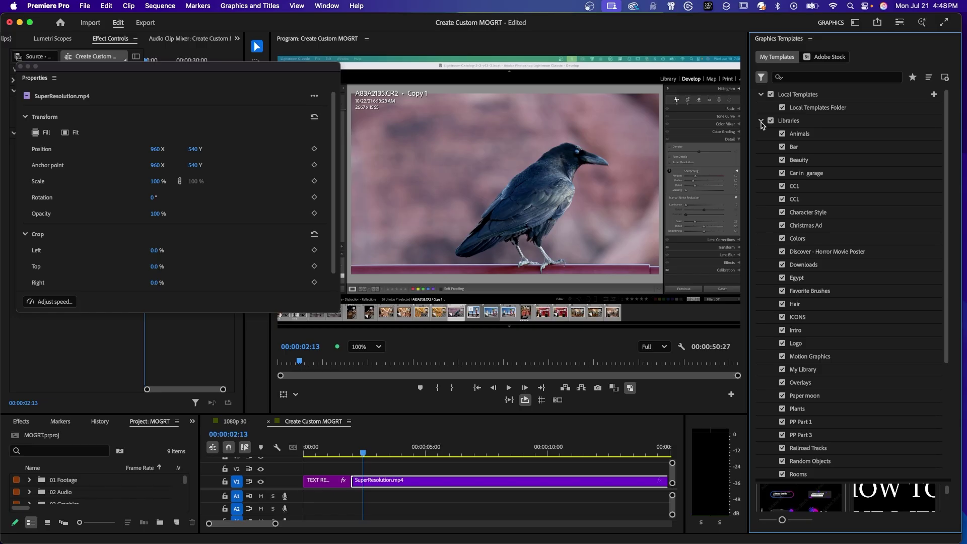
left_click(761, 122)
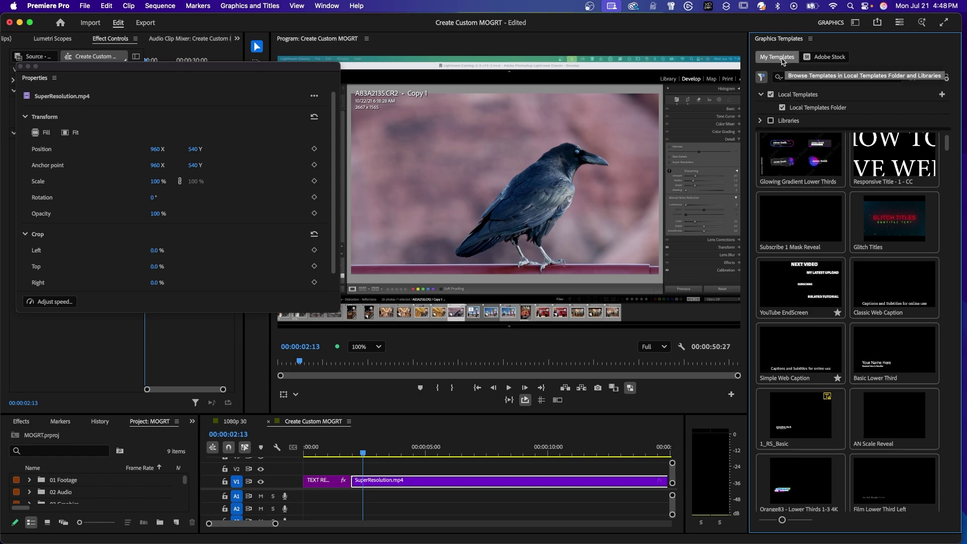
mouse_move(795, 156)
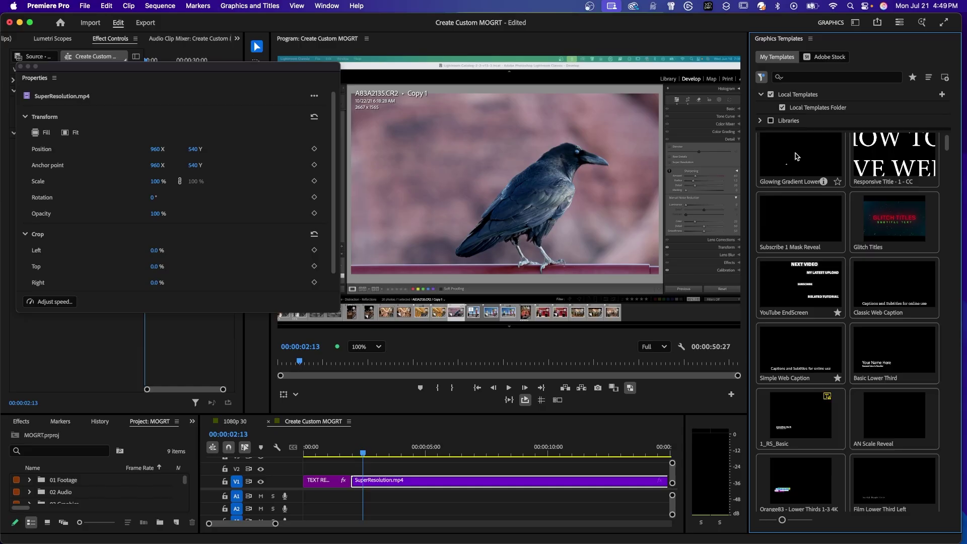
Step: Place Glowing Gradient Lower Thirds on V2 above SuperResolution.mp4, select it, and reposition Properties
left_click_drag(796, 157, 366, 470)
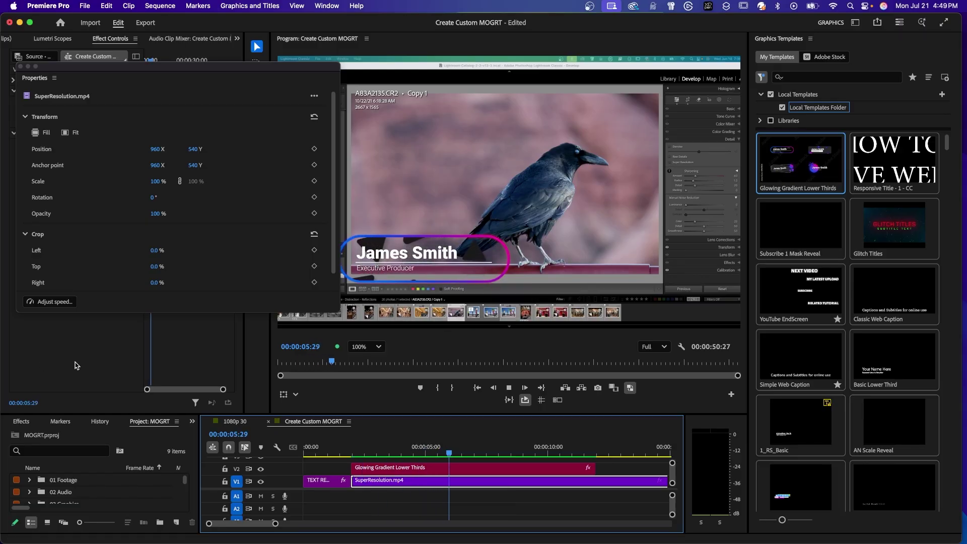
left_click(394, 470)
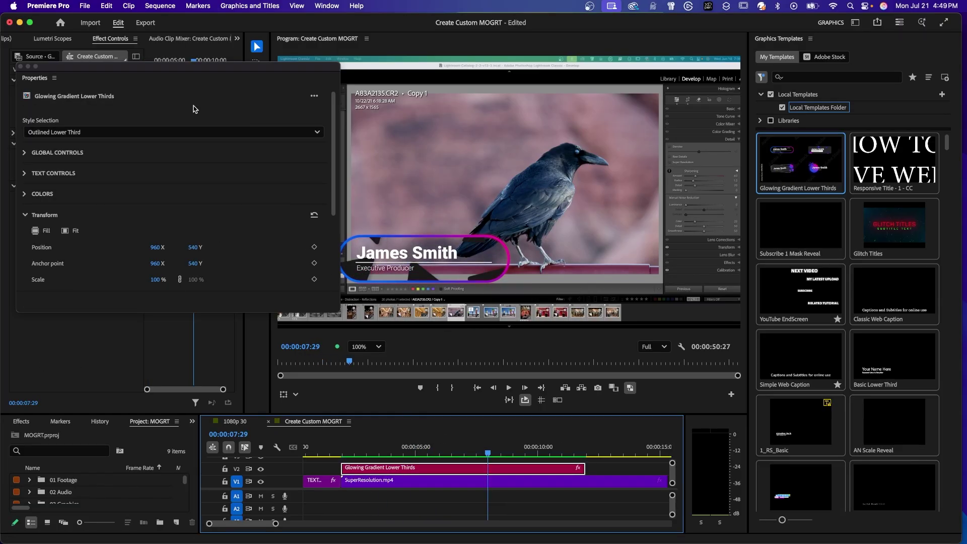
left_click_drag(140, 78, 130, 75)
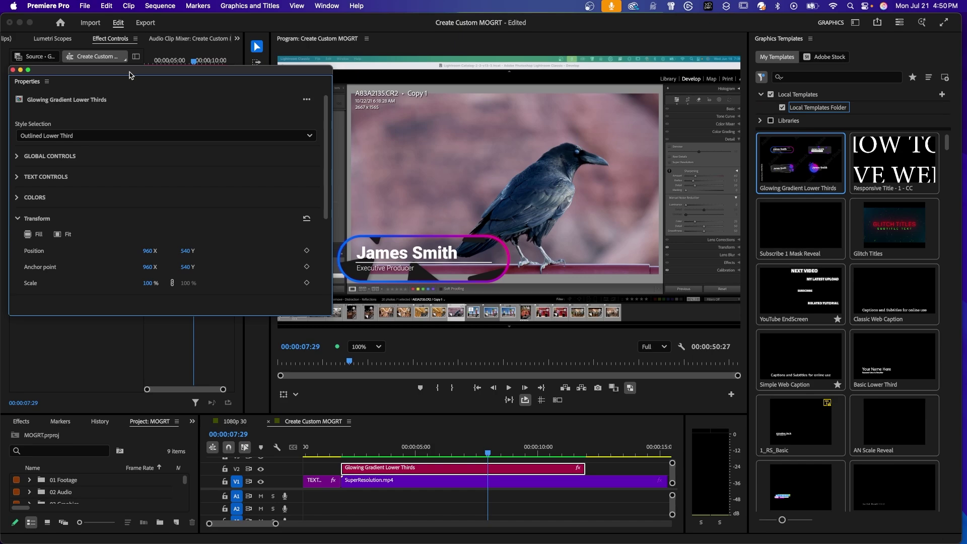
Step: Set the lower third's Global Position to 343 × 818 and Global Size to 63%
left_click(50, 157)
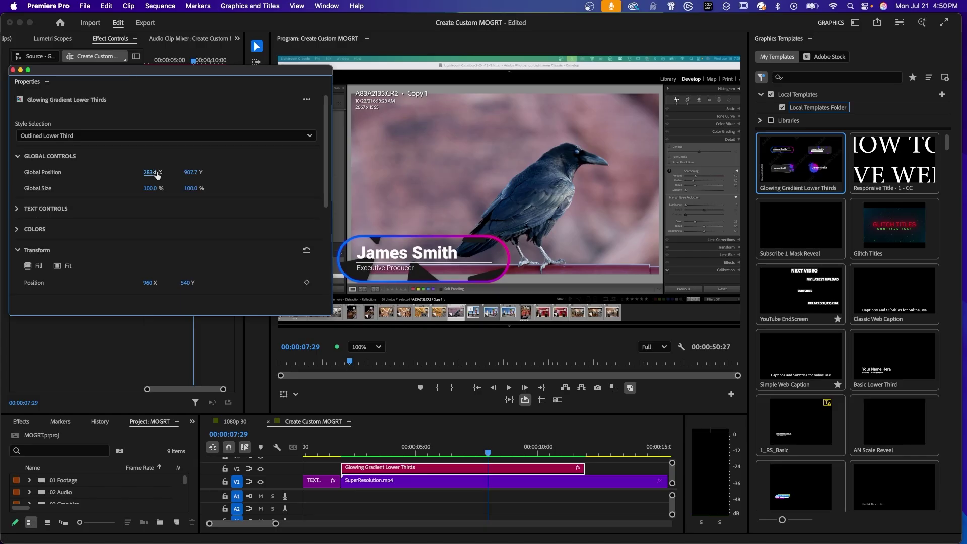
left_click_drag(155, 175, 130, 187)
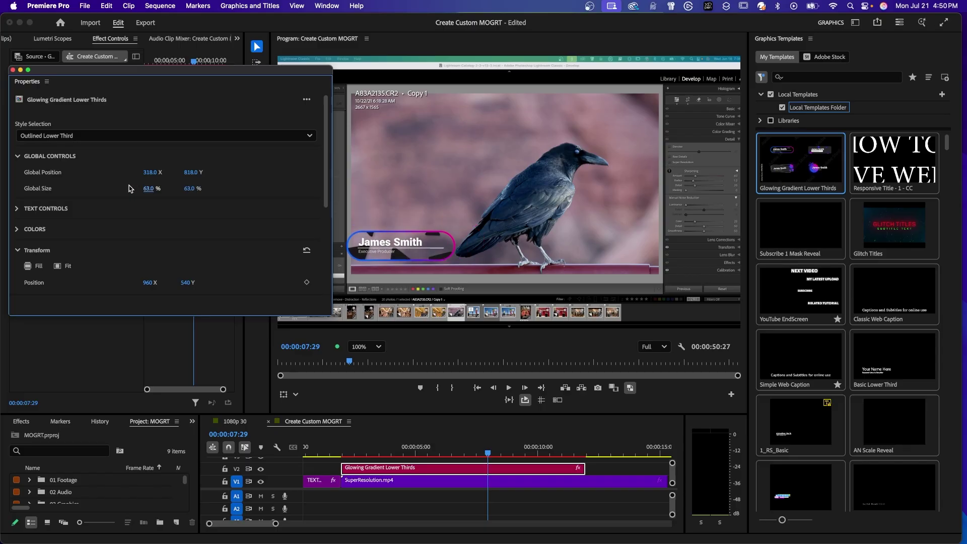
left_click_drag(187, 173, 157, 172)
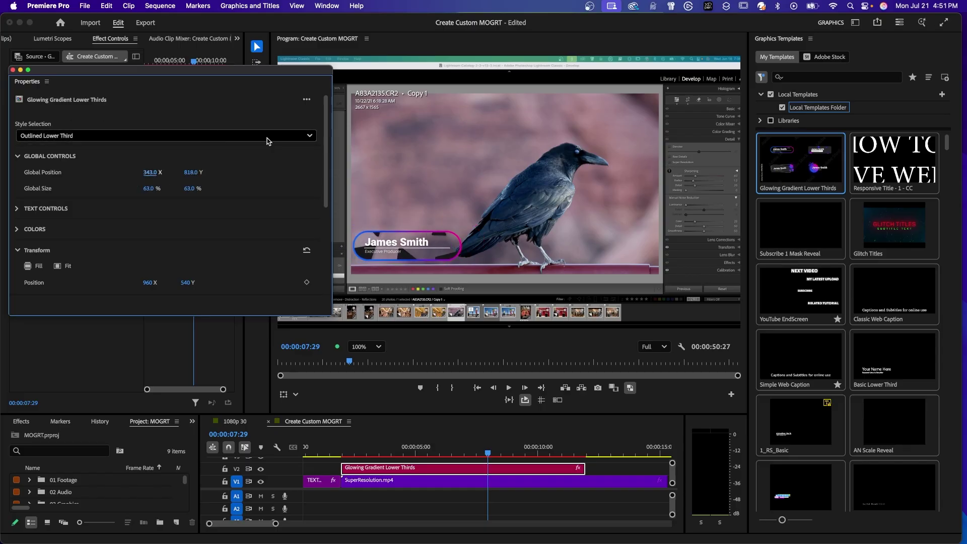
Step: Try the Boxed and Stylized styles, then settle on Sphere Lower Third
left_click(312, 135)
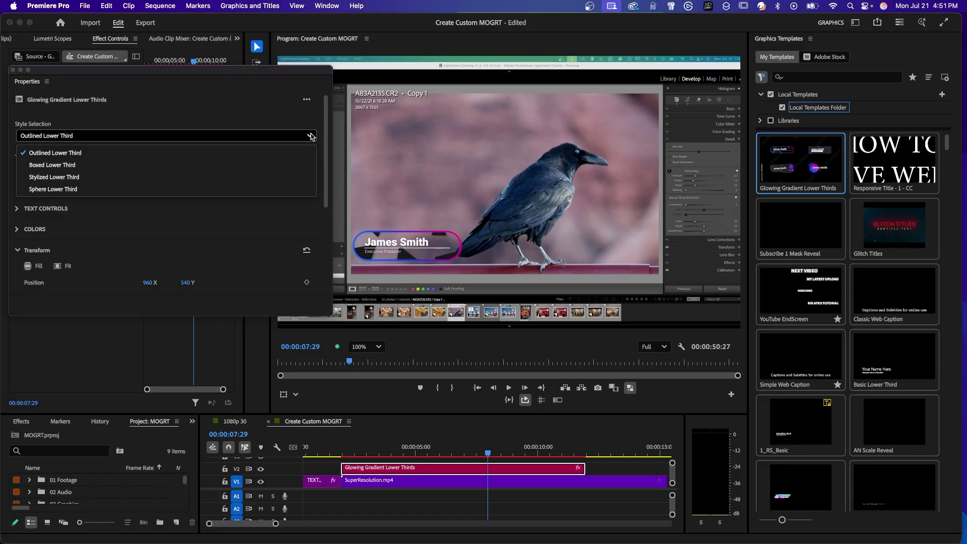
left_click(58, 166)
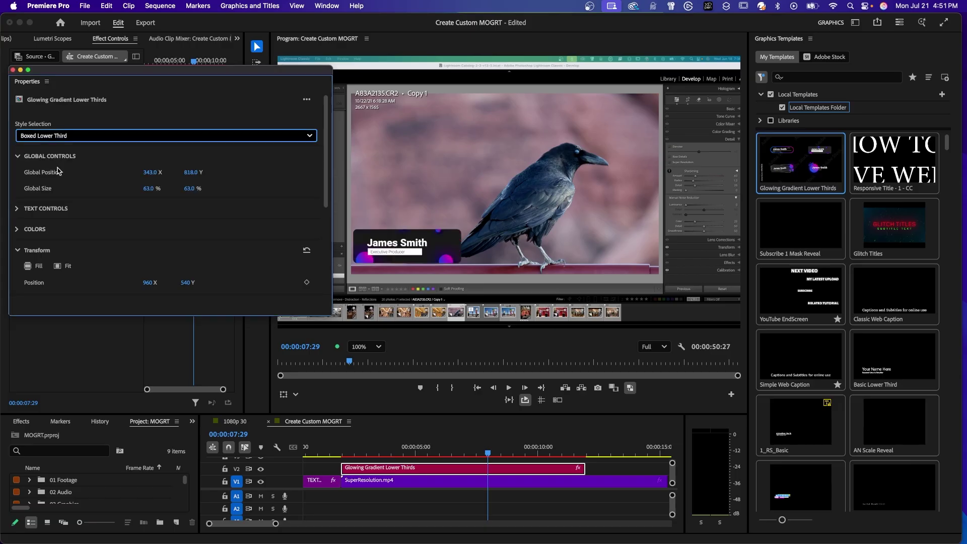
left_click(59, 136)
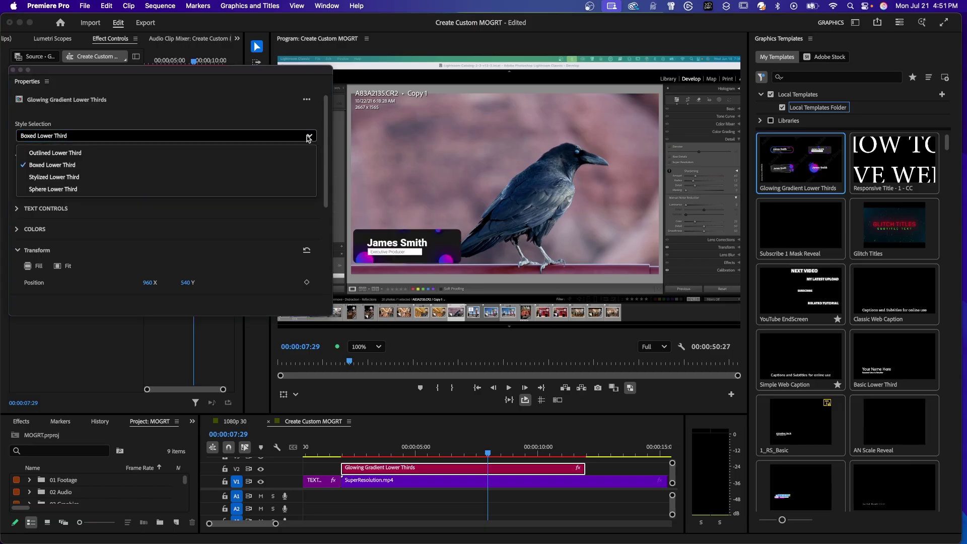
left_click(69, 178)
left_click(70, 135)
left_click(69, 190)
Step: Replace the lower third's Main Text with a person's name
scroll(50, 177, "down", 3)
left_click(17, 143)
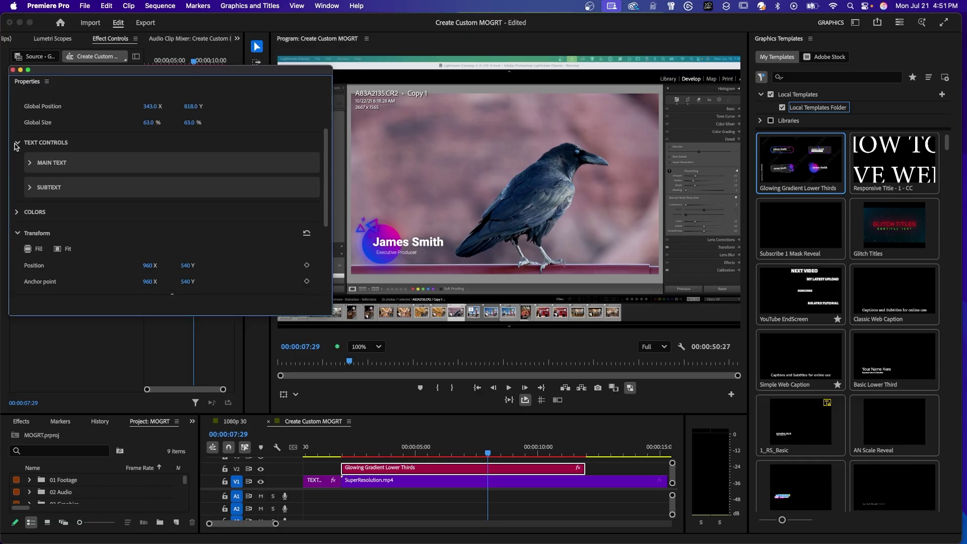
left_click(30, 163)
left_click(89, 192)
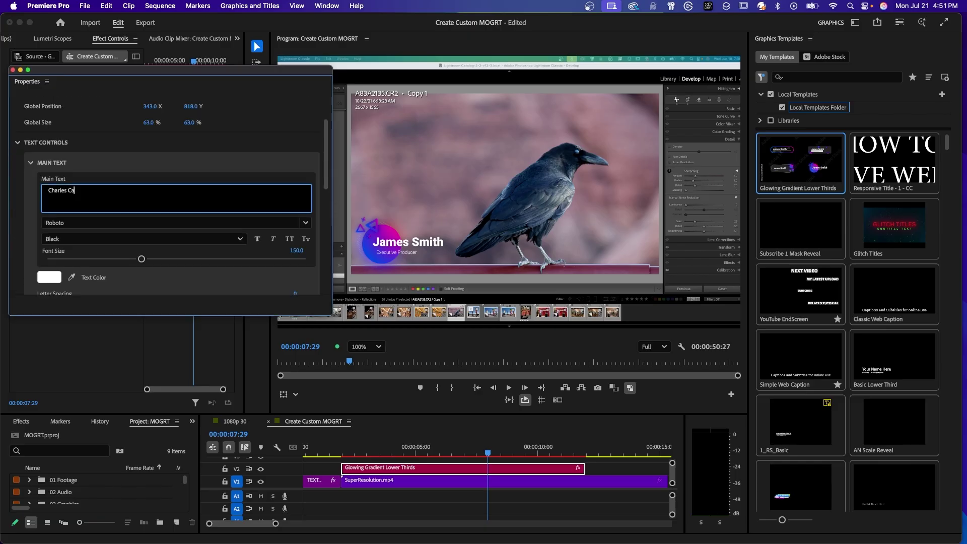
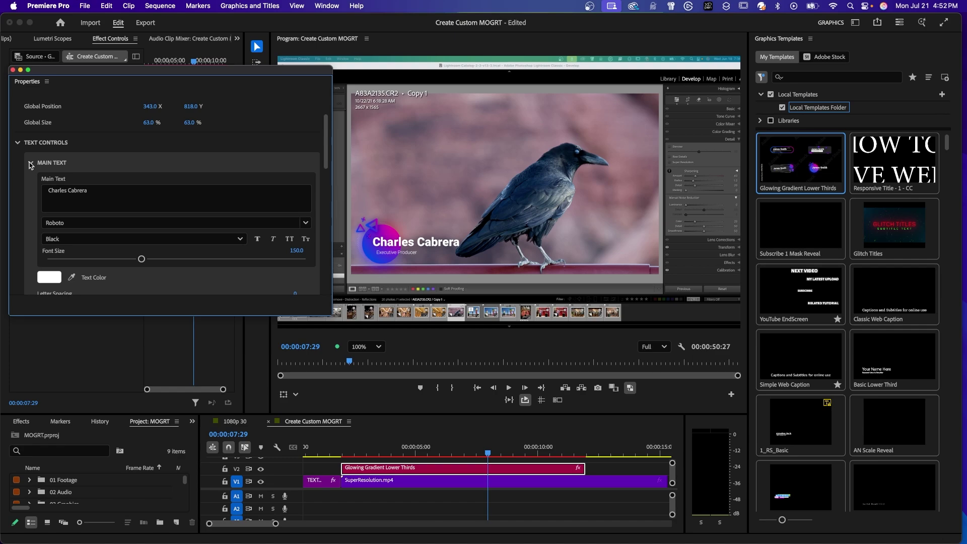
scroll(326, 168, "down", 2)
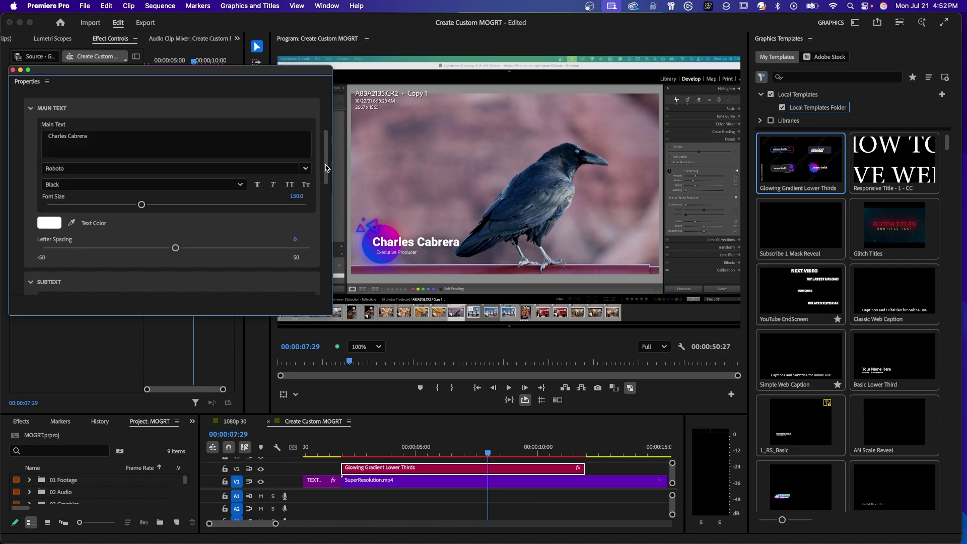
left_click(50, 107)
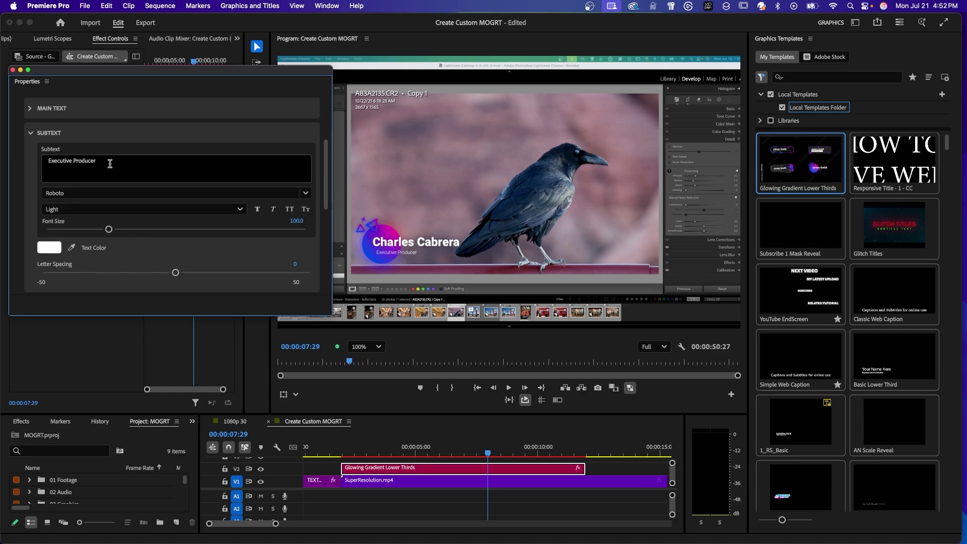
Step: Change the subtitle to Photographer with font size about 146 and letter spacing 14
left_click_drag(110, 165, 77, 164)
key("super+a")
type("Photographer")
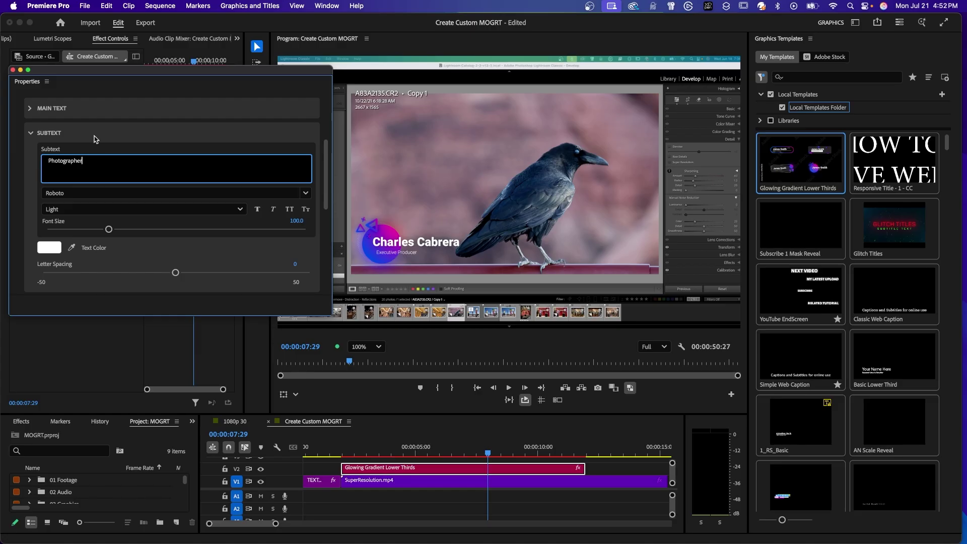
left_click(95, 140)
left_click_drag(109, 230, 141, 233)
left_click_drag(176, 272, 212, 275)
Step: Expand the COLORS section to view Color 1–4 and Shadow Color, then scroll back up
scroll(330, 206, "down", 1)
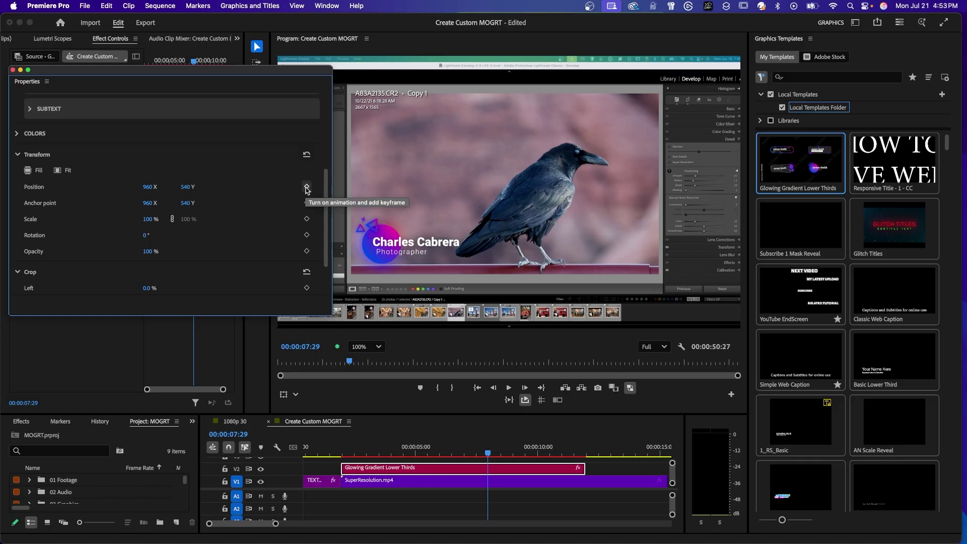
scroll(325, 197, "up", 1)
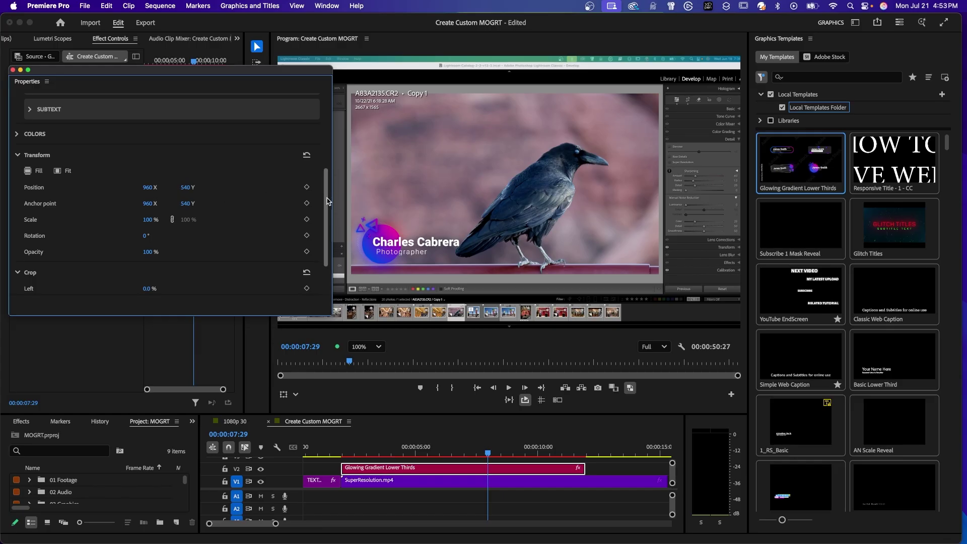
left_click_drag(327, 201, 348, 156)
left_click(17, 187)
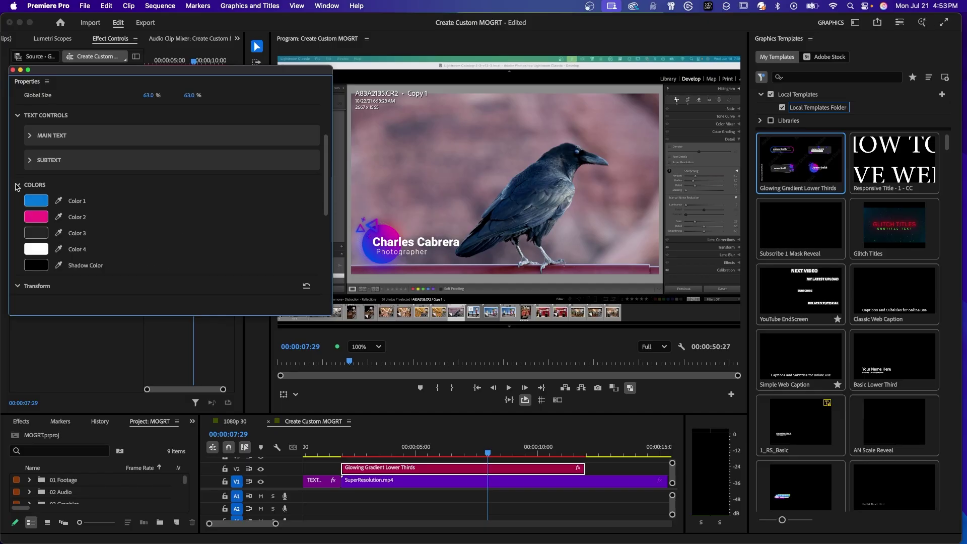
scroll(58, 202, "up", 5)
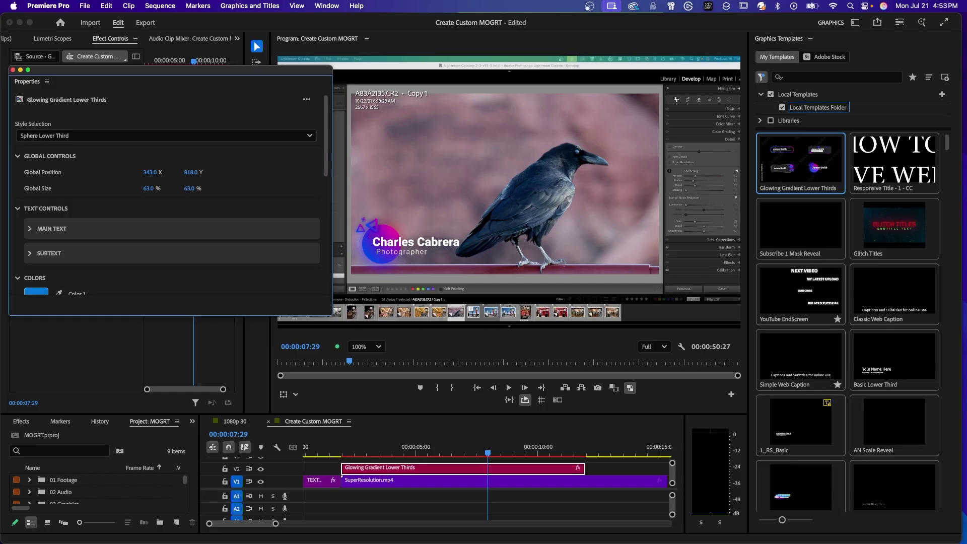
Step: Move the floating Properties window aside and show the clip's motion settings
left_click_drag(131, 71, 398, 197)
left_click(20, 239)
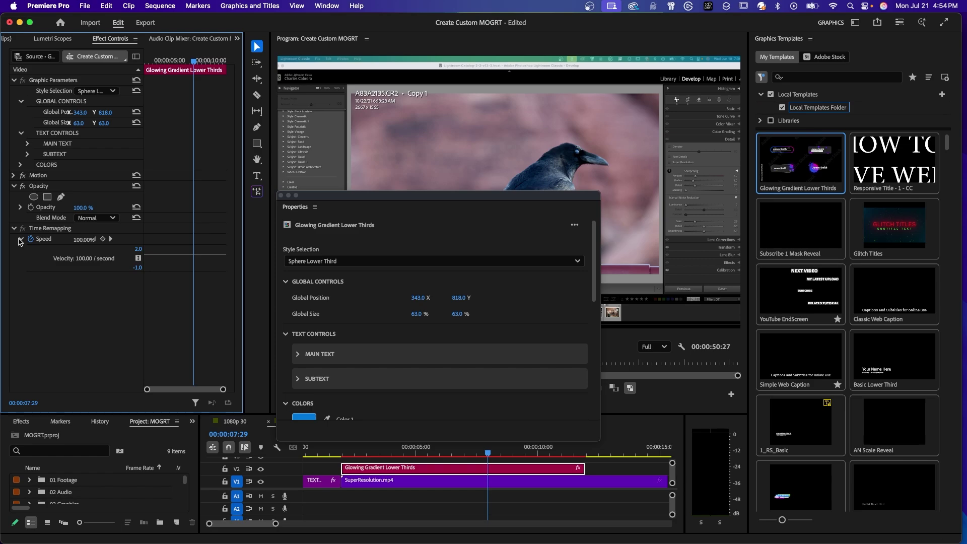
left_click(20, 240)
left_click(13, 176)
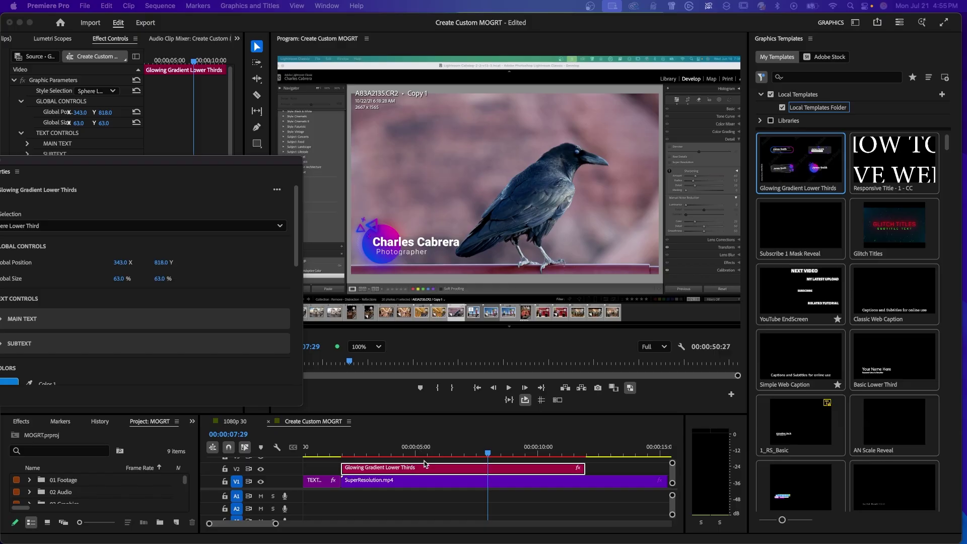
Step: Render timeline previews and play the lower third animation over the crow footage
left_click(425, 471)
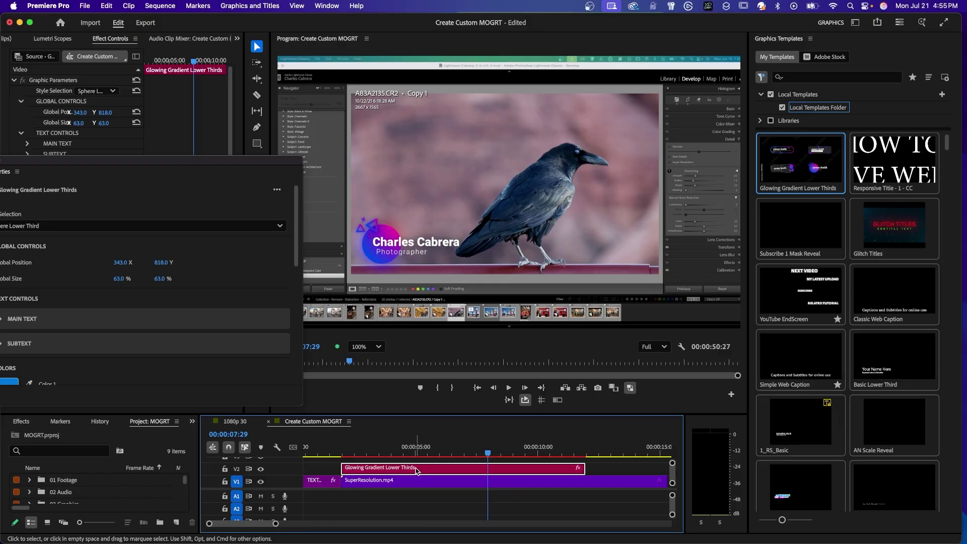
key("Return")
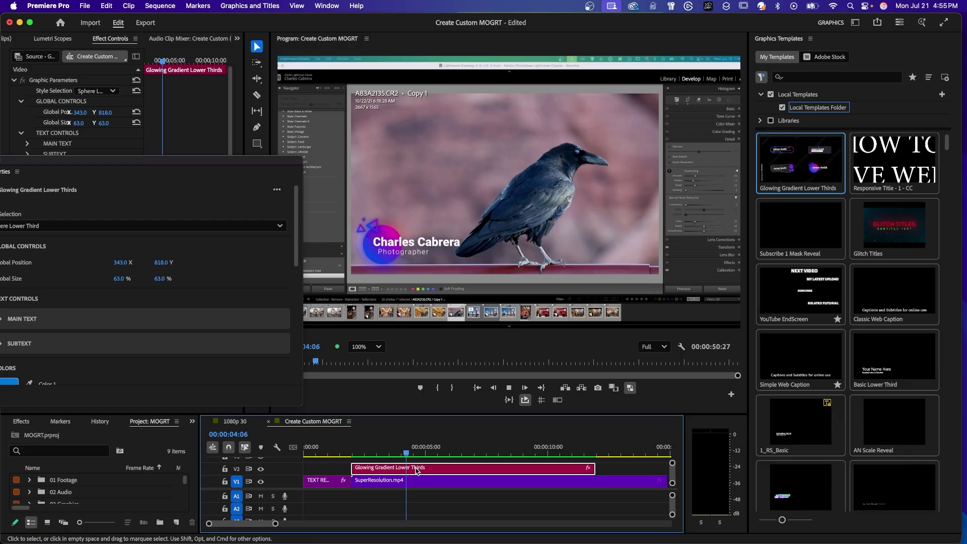
key("space")
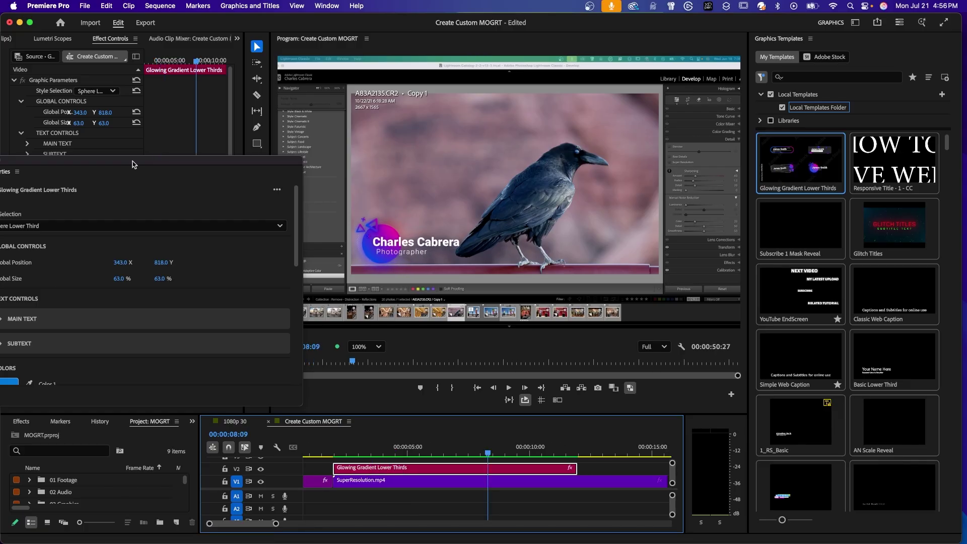
Step: Confirm the Create Custom MOGRT sequence is 1920×1080 at 30 fps and close Sequence Settings unchanged
left_click_drag(133, 164, 166, 159)
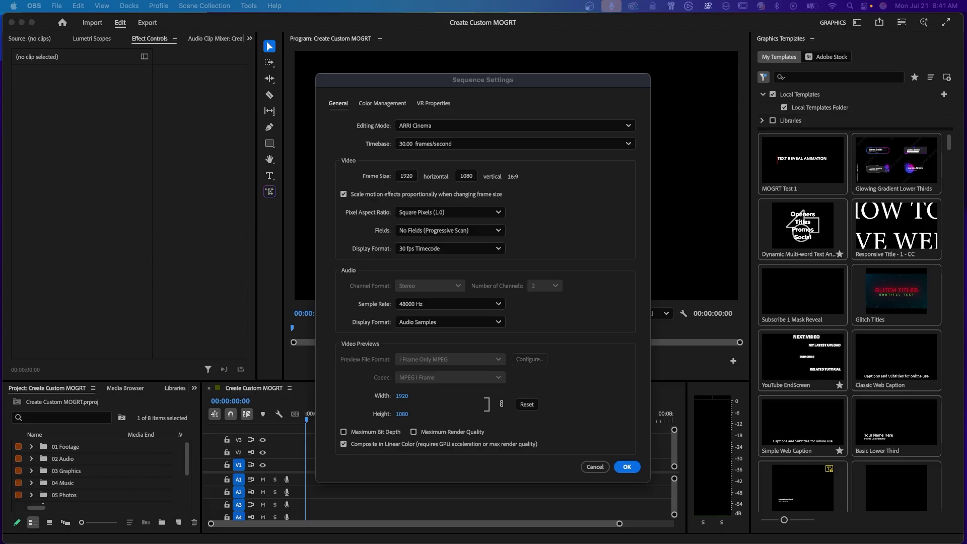
left_click(593, 468)
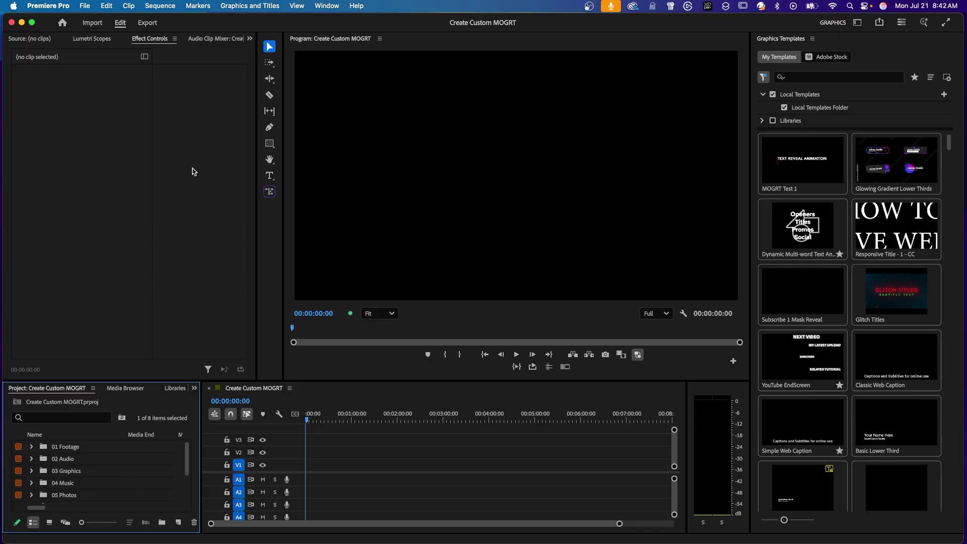
Step: Show the Properties panel and add a 'New Text Layer' text graphic to the sequence
left_click(321, 6)
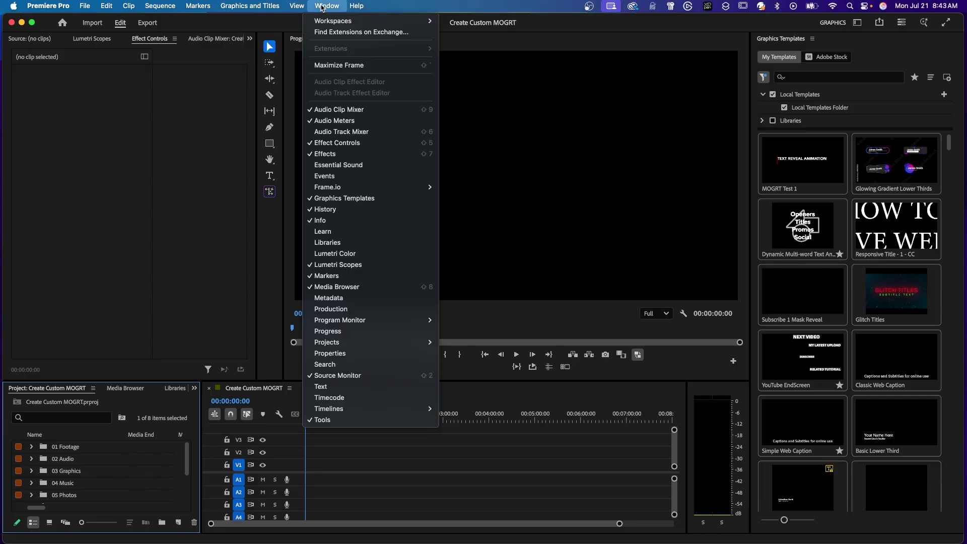
left_click(348, 354)
left_click_drag(172, 205, 169, 91)
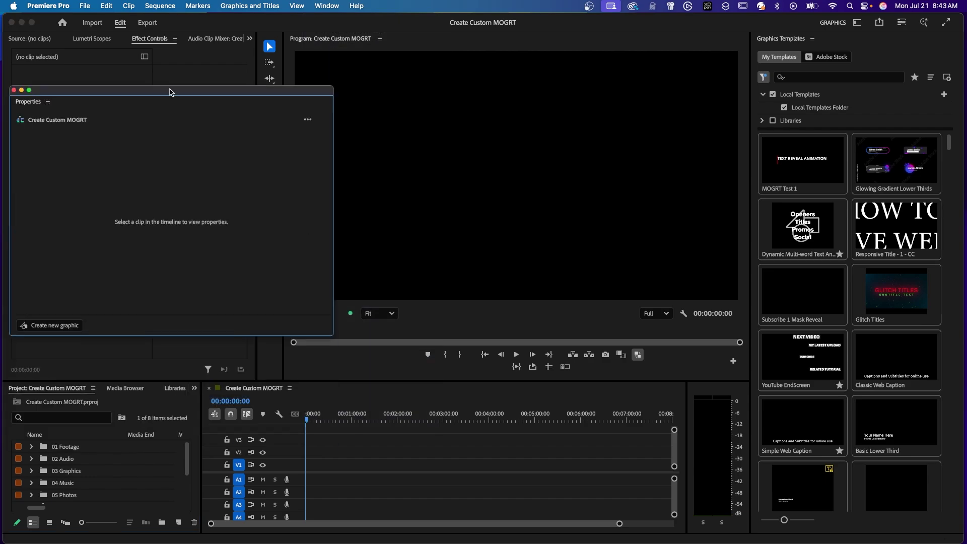
left_click(50, 327)
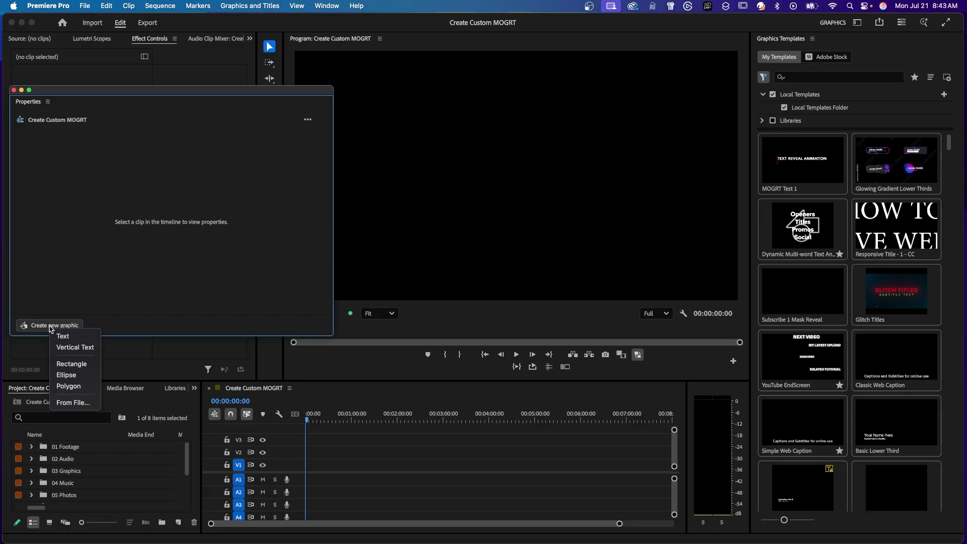
left_click(66, 338)
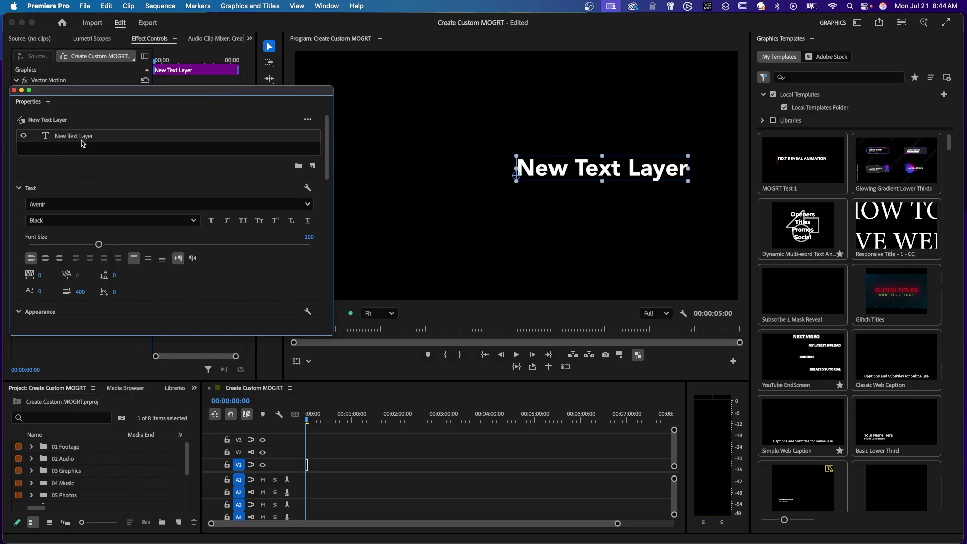
Step: Change the graphic's wording to 'TEXT REVEAL ANIMATION'
left_click(269, 46)
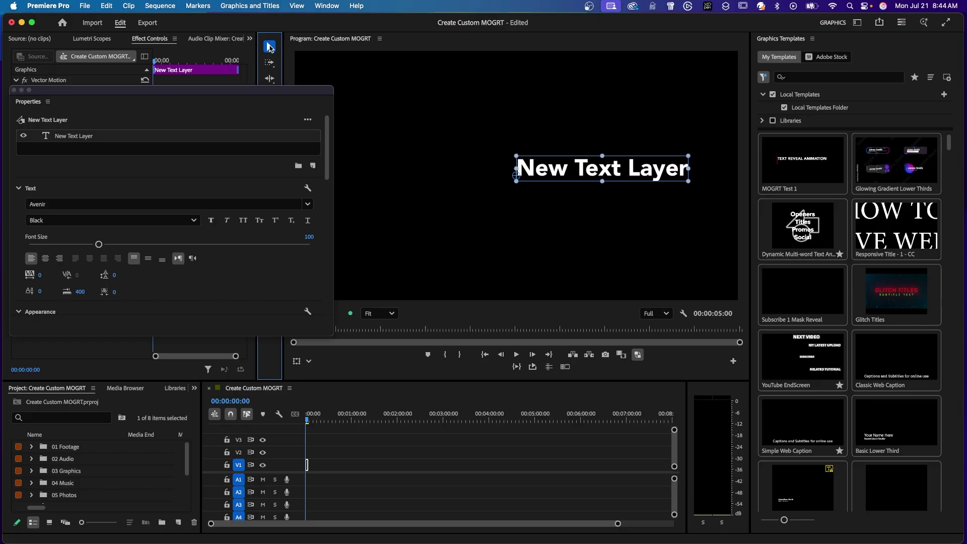
double_click(577, 168)
type("TEXT")
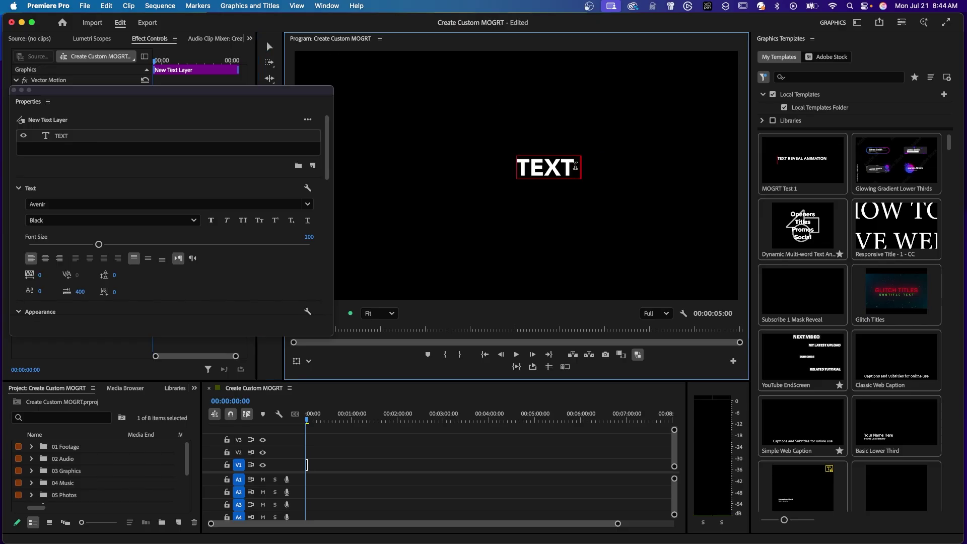
type(" REVEAL ANIMATION")
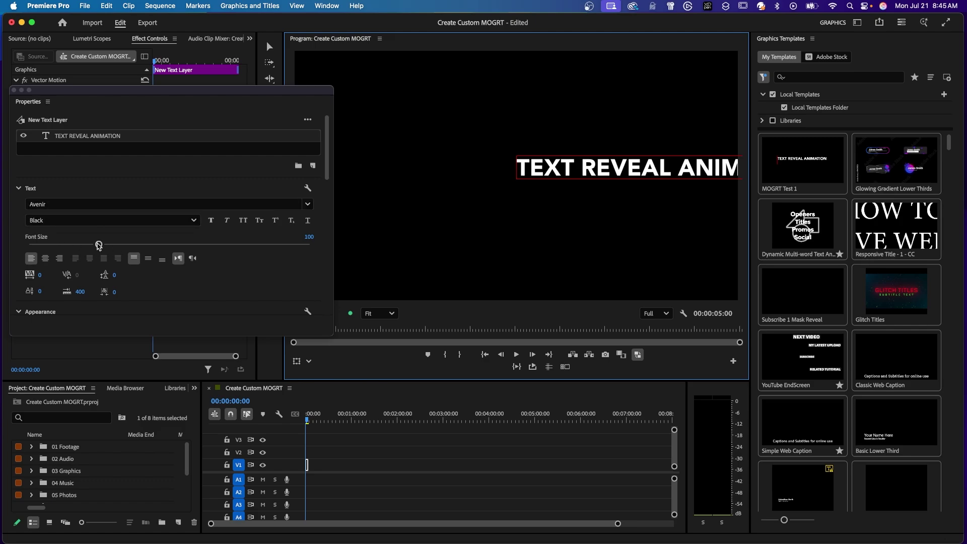
Step: Centre the title horizontally and vertically in the frame
scroll(322, 212, "down", 10)
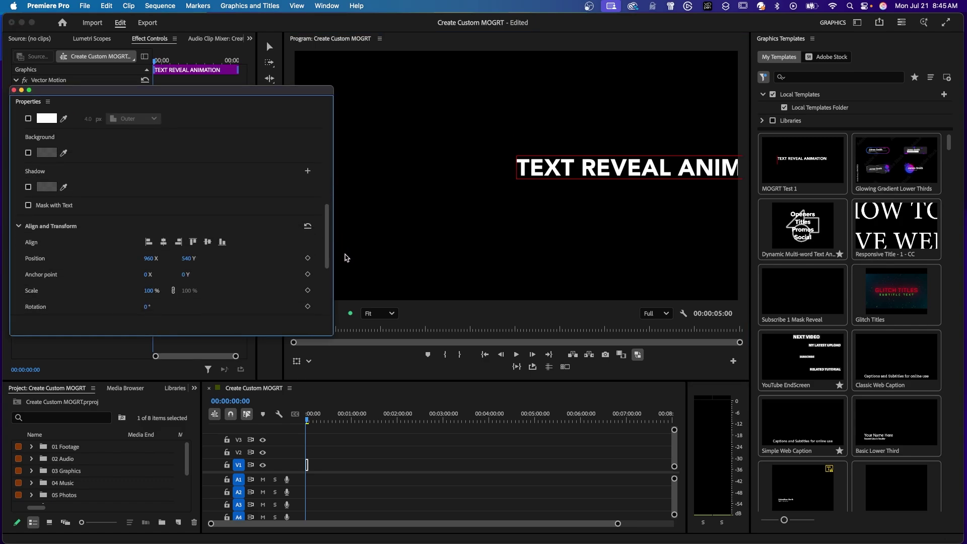
scroll(312, 231, "down", 3)
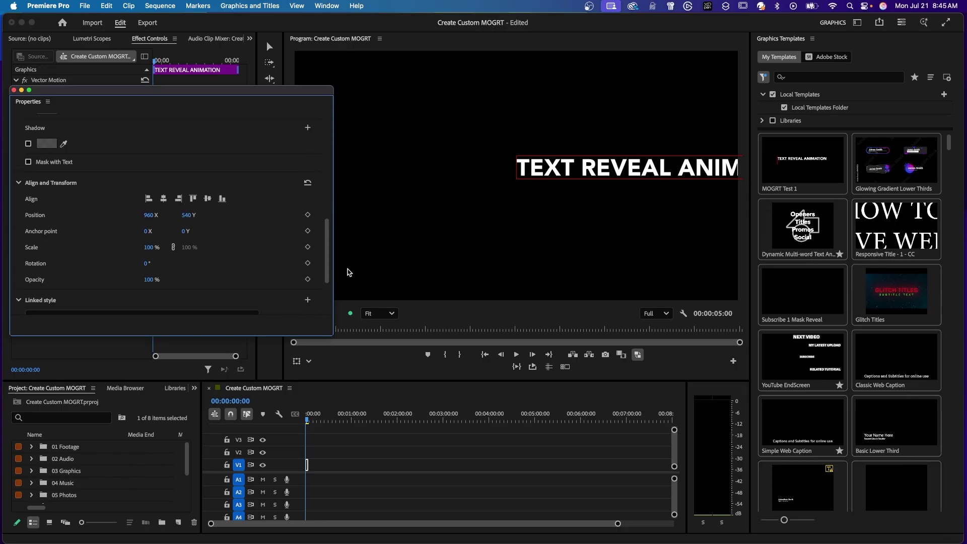
left_click(164, 194)
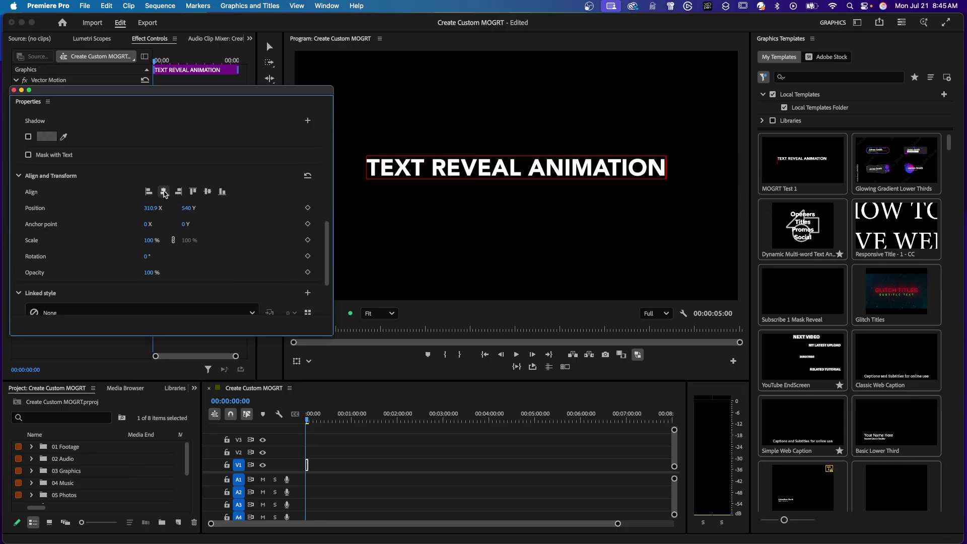
left_click(208, 193)
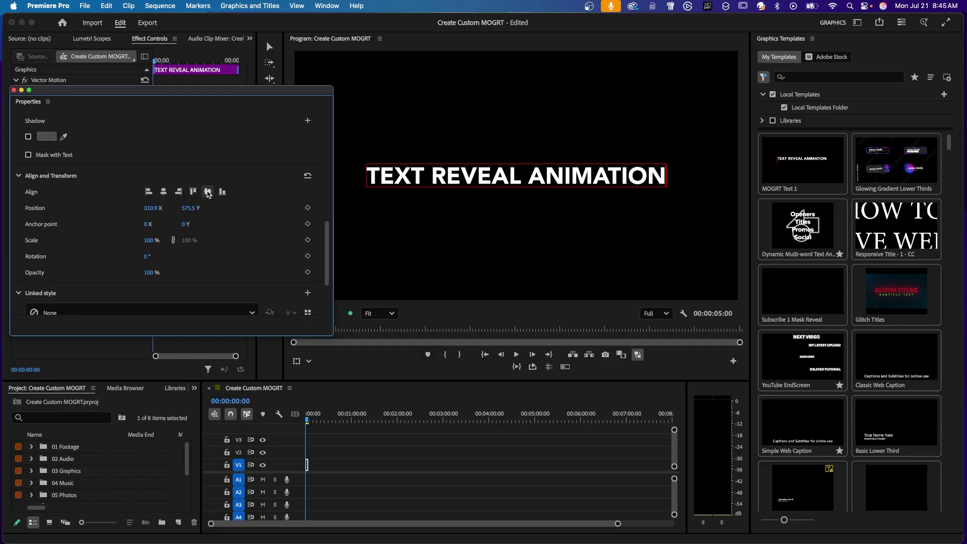
Step: Add a new rectangle shape layer to the graphic
scroll(262, 176, "up", 10)
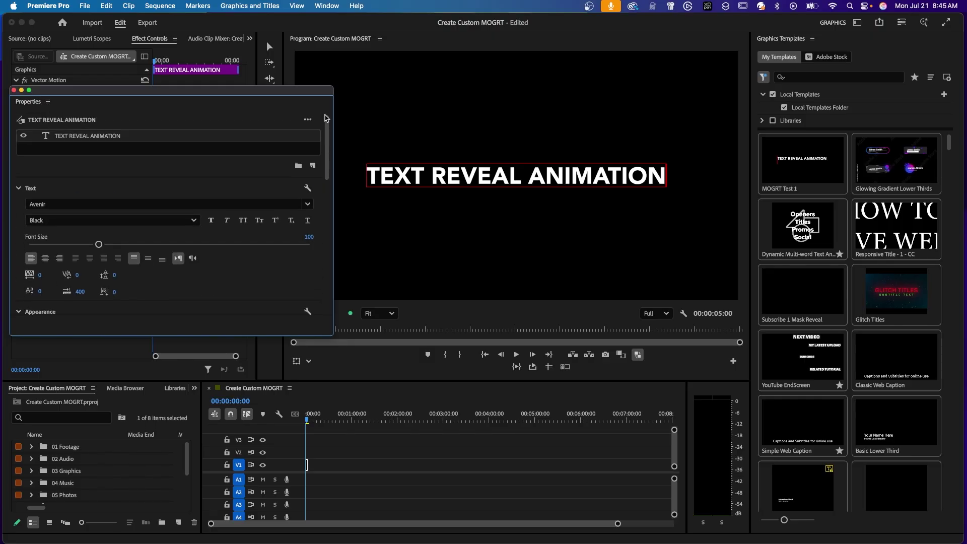
left_click(313, 166)
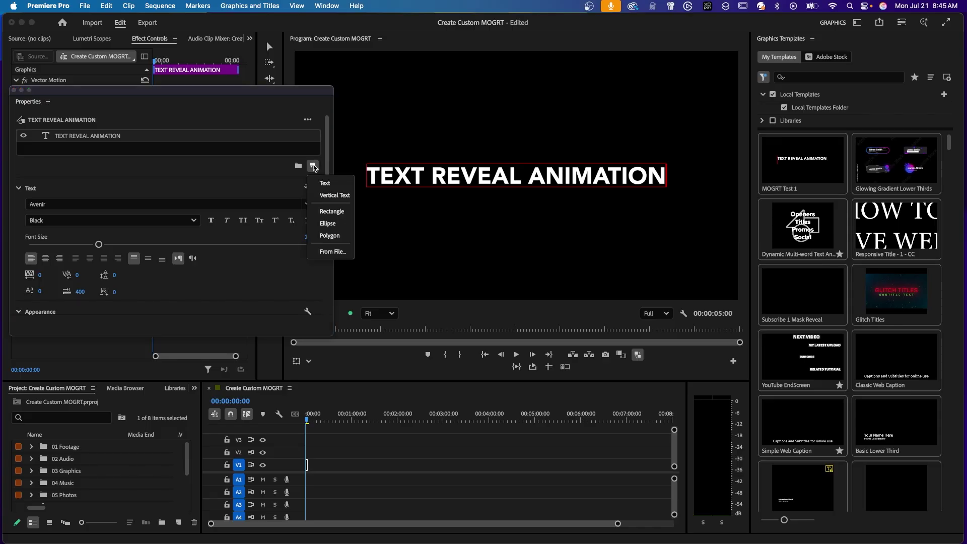
left_click(326, 211)
left_click(532, 195)
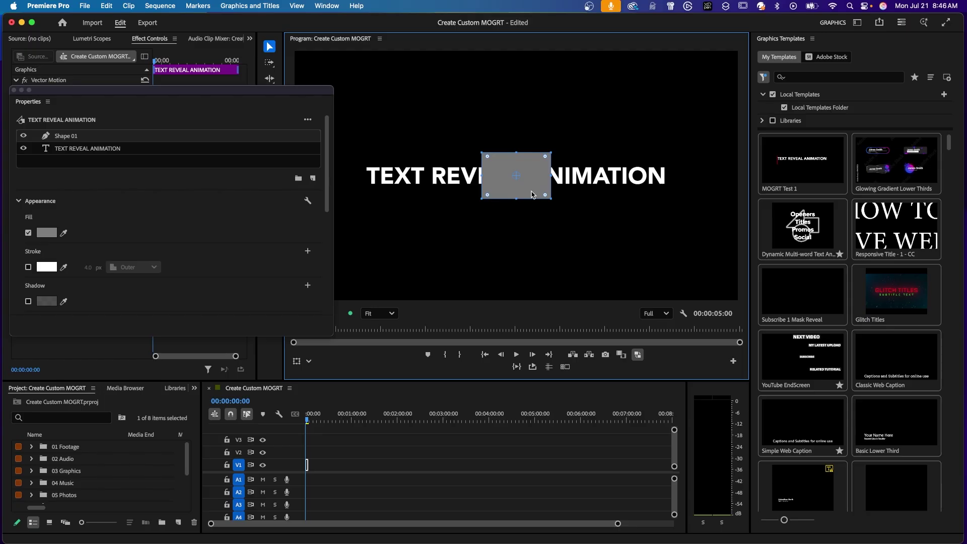
Step: Narrow the rectangle into an 8 × 200 bar positioned at X 1617, the title's right end
left_click_drag(516, 176, 531, 176)
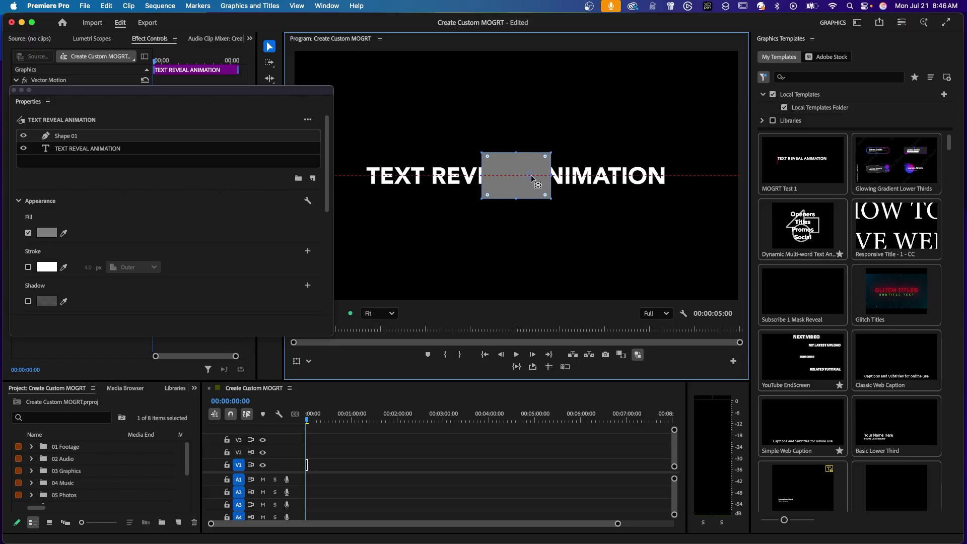
left_click(269, 47)
left_click_drag(482, 175, 549, 176)
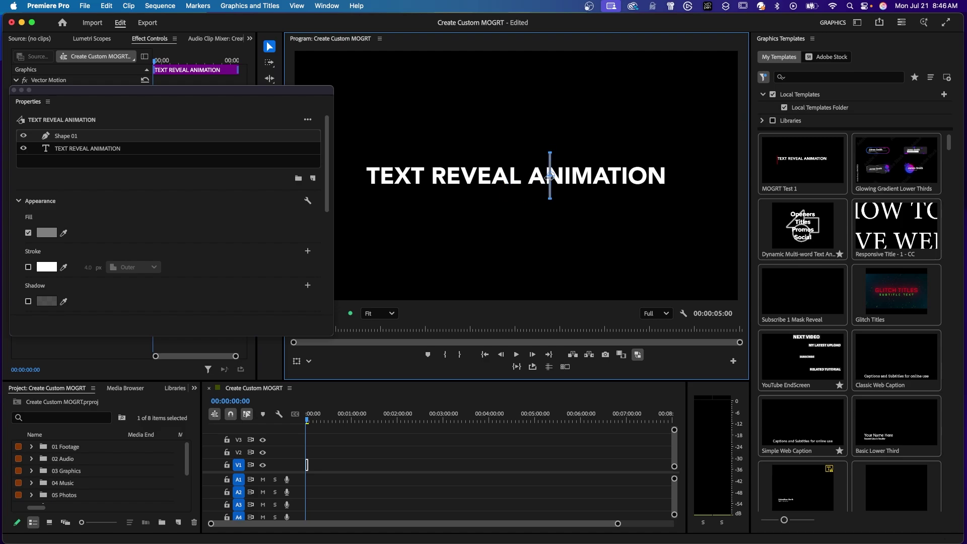
scroll(323, 267, "down", 5)
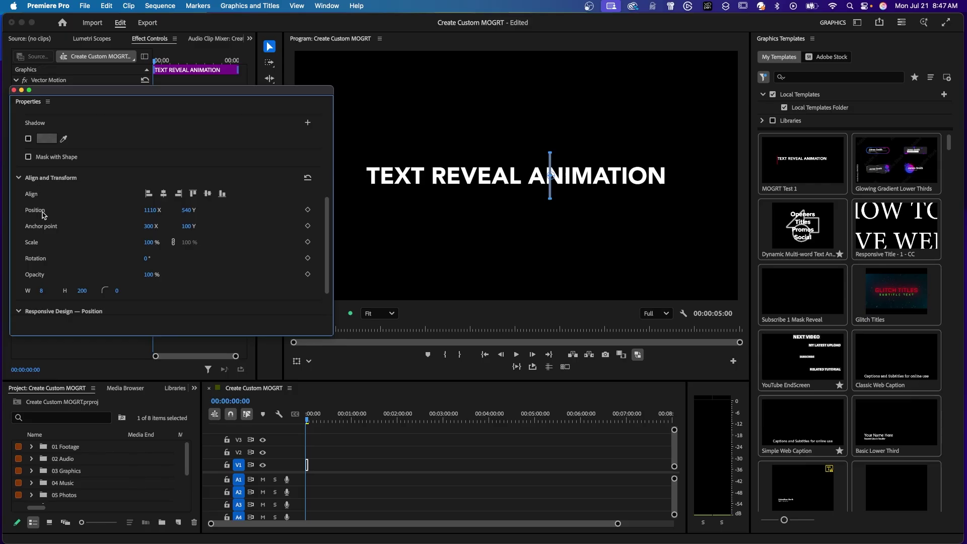
left_click_drag(150, 210, 451, 257)
Step: Rename the Shape 01 layer to 'Rectangle'
scroll(325, 151, "up", 5)
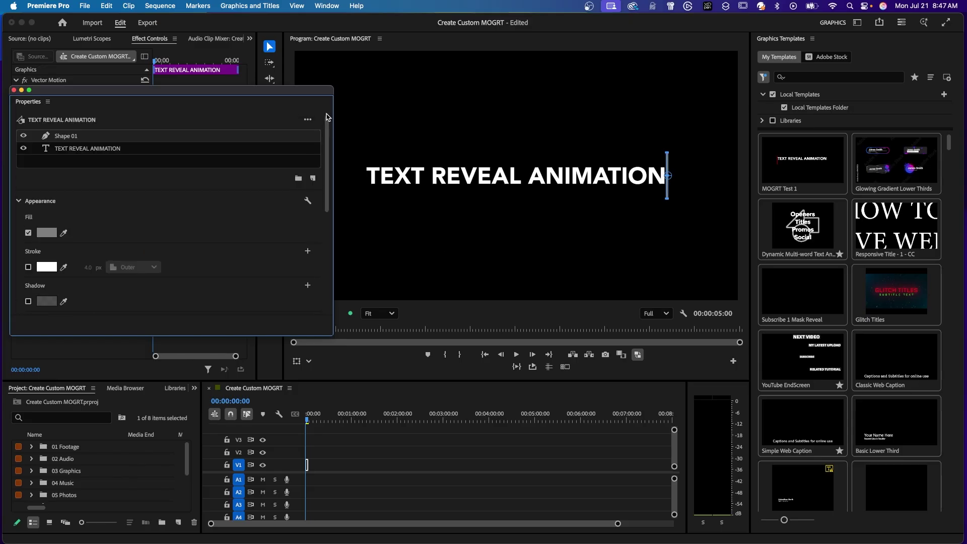
double_click(70, 136)
type("Rectangle")
key("Return")
Step: Duplicate the Rectangle layer and name the copy 'Mask'
scroll(124, 139, "down", 1)
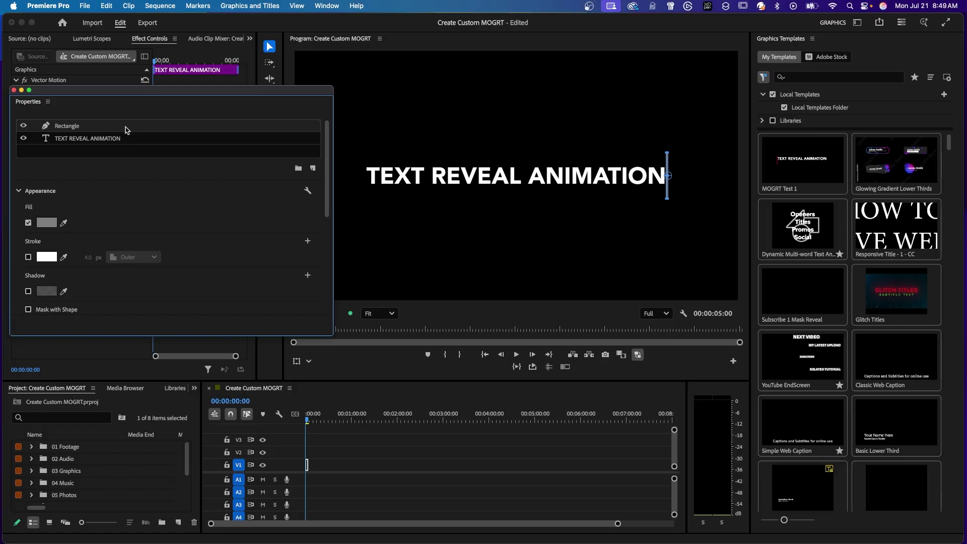
key("super+c")
key("super+v")
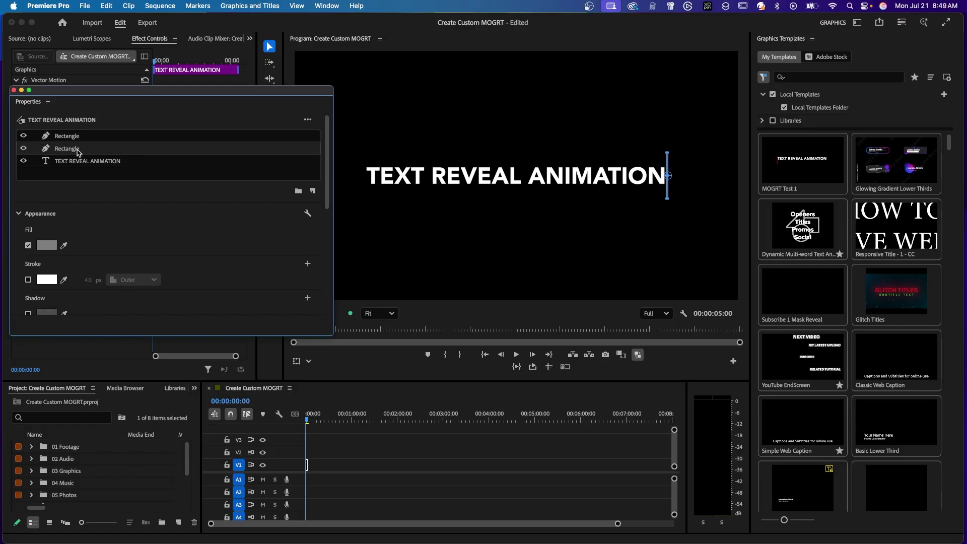
double_click(73, 149)
type("Mask")
key("Return")
Step: Enable Mask with Shape and Invert on the Mask layer and stretch it leftward across the title
scroll(130, 153, "down", 3)
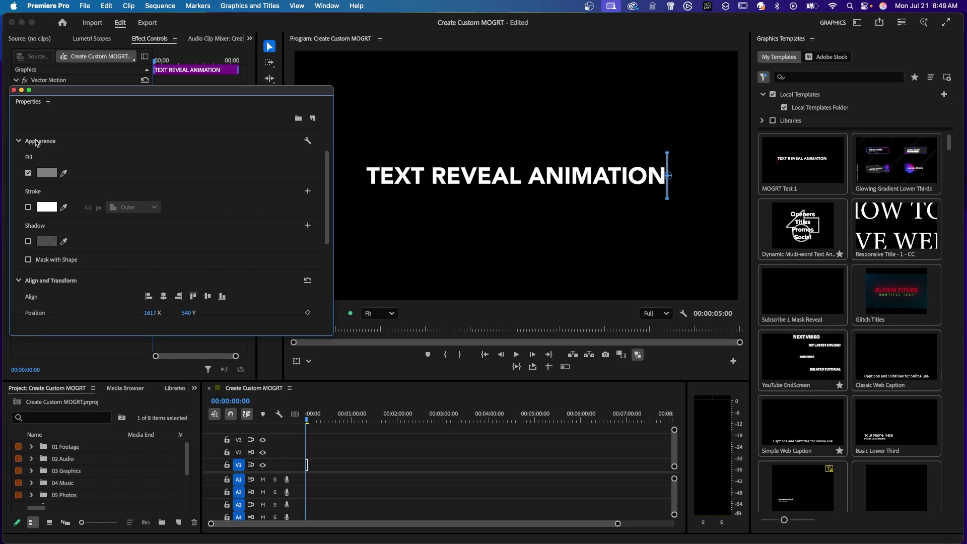
left_click(29, 260)
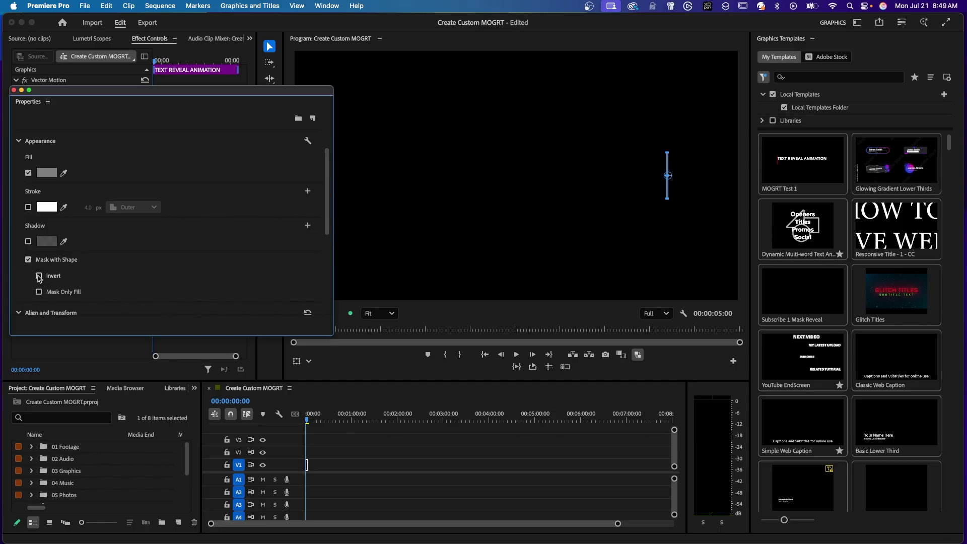
left_click(39, 276)
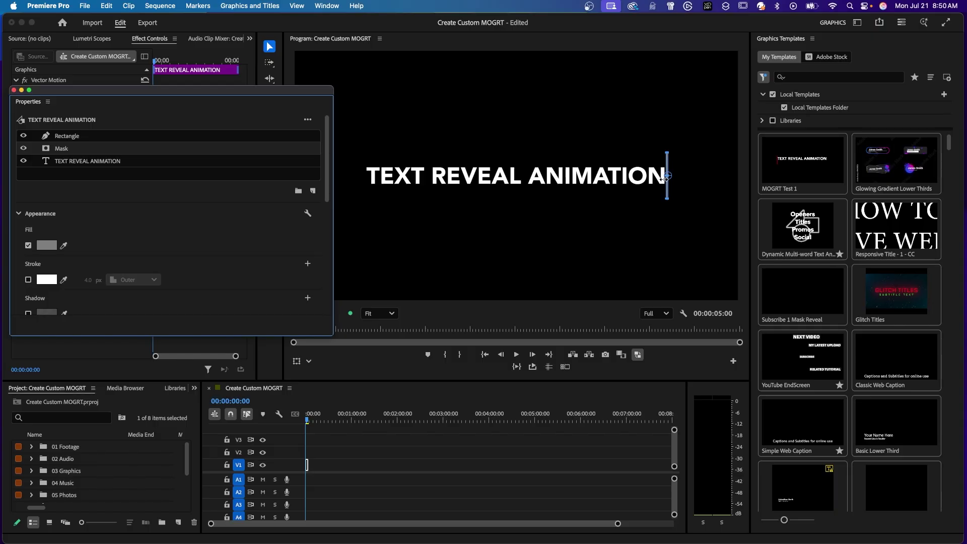
left_click_drag(666, 177, 360, 191)
left_click(196, 90)
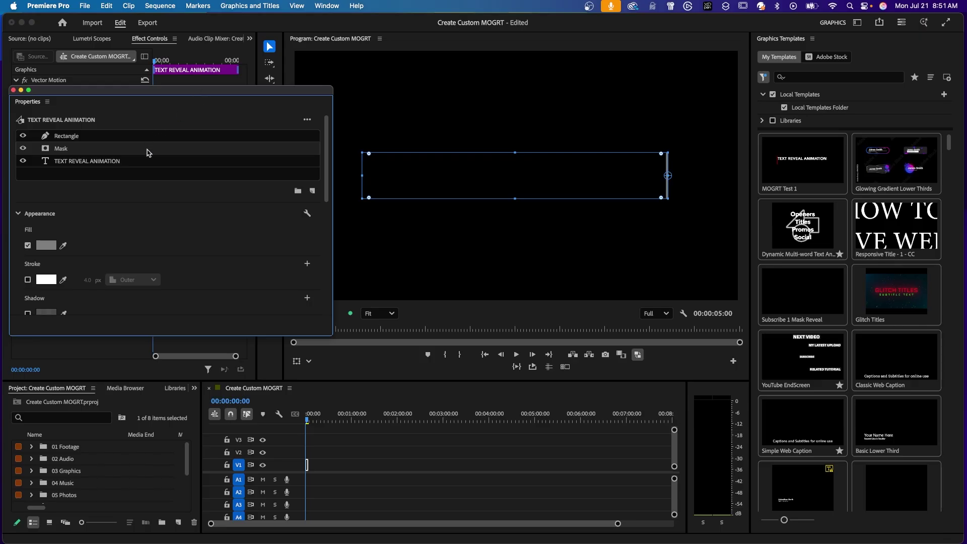
Step: Pin the Mask layer to the Rectangle layer on all edges via Responsive Design – Position
double_click(96, 151)
left_click(96, 151)
scroll(96, 151, "down", 10)
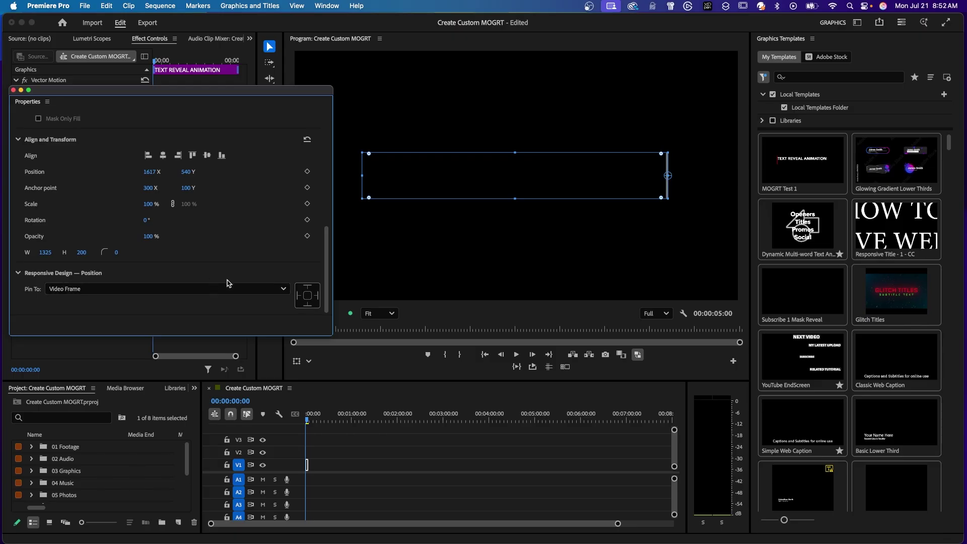
left_click(142, 290)
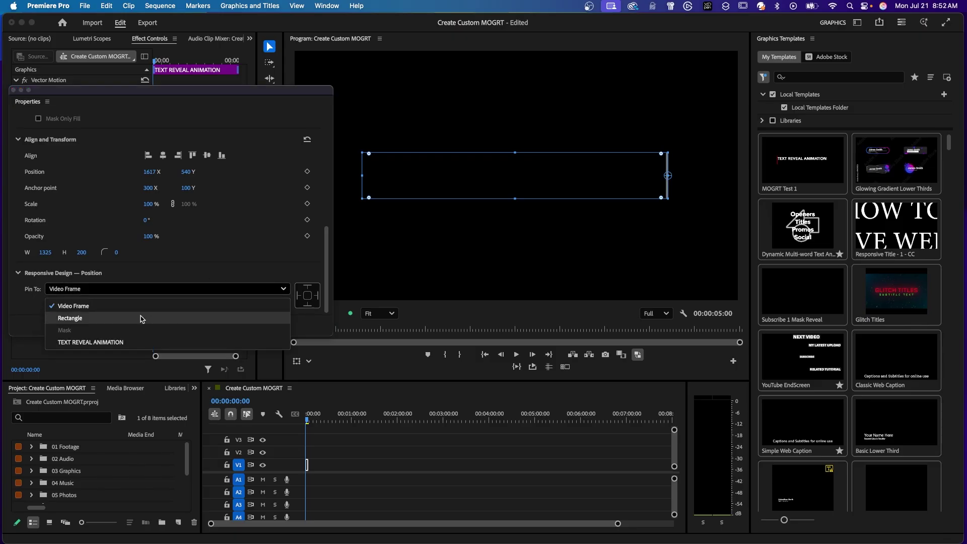
left_click(144, 318)
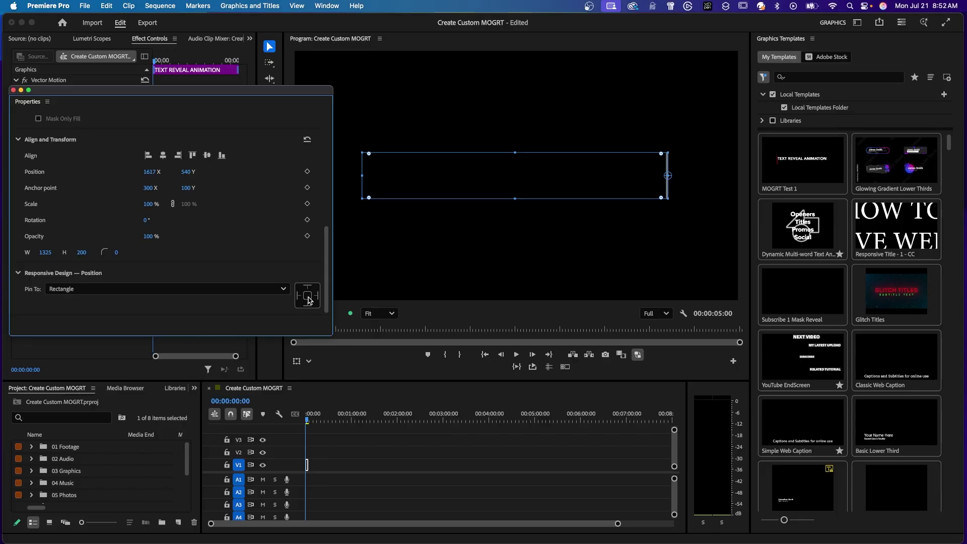
left_click(309, 299)
scroll(309, 299, "up", 10)
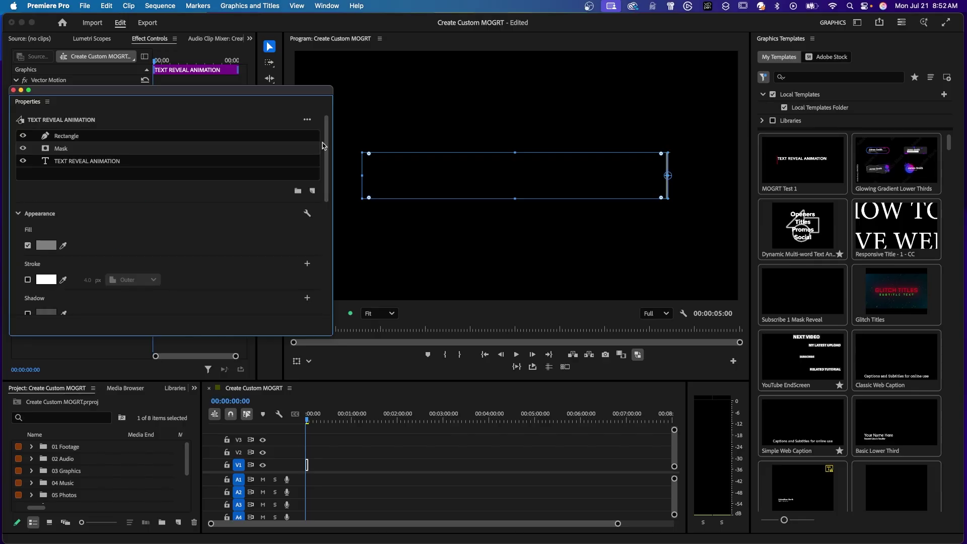
Step: Set a starting Position keyframe on the Rectangle bar at 0:00
left_click(141, 140)
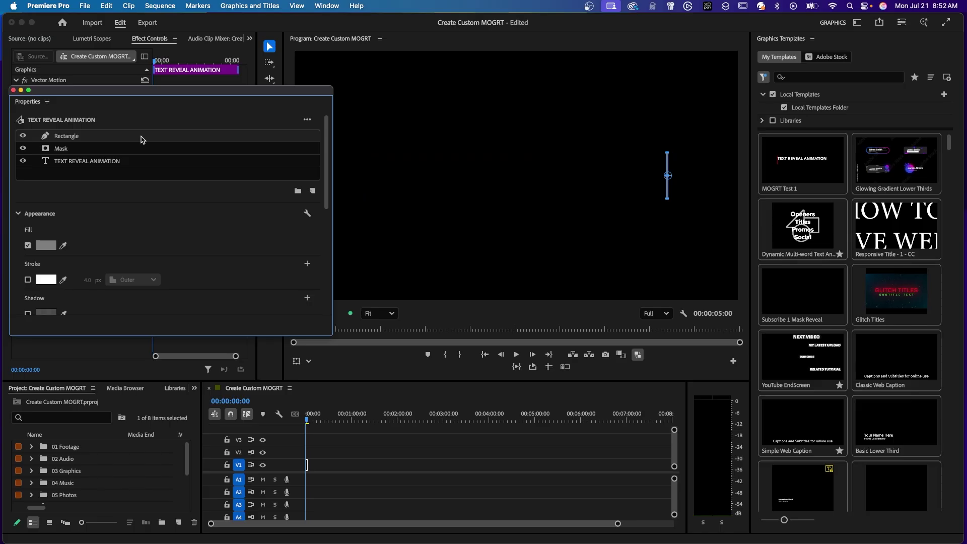
scroll(45, 191, "down", 5)
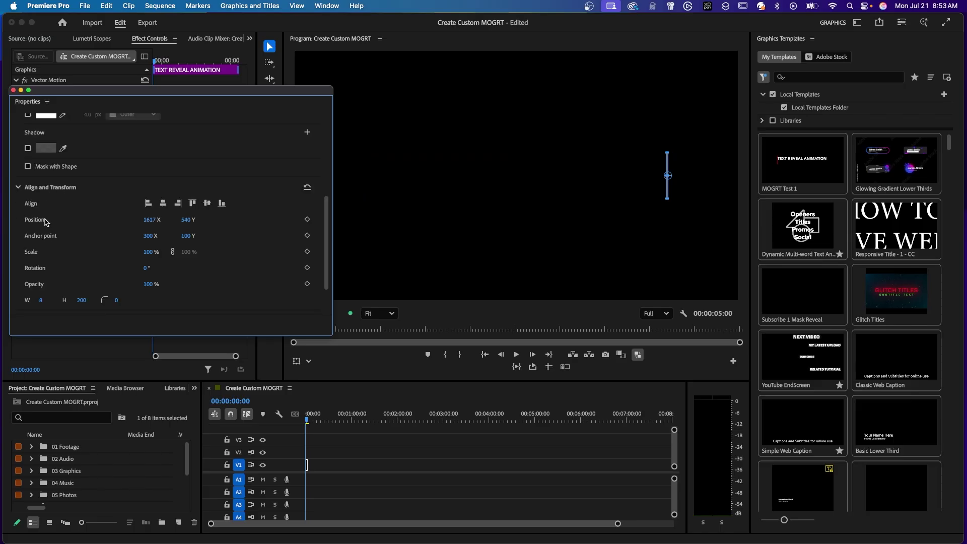
left_click(307, 220)
mouse_move(178, 94)
left_mouse_down()
mouse_move(515, 116)
mouse_move(179, 99)
left_mouse_up()
Step: At 00:00:01:00, slide the bar's Position X left to reveal the title
key("backslash")
left_click(355, 467)
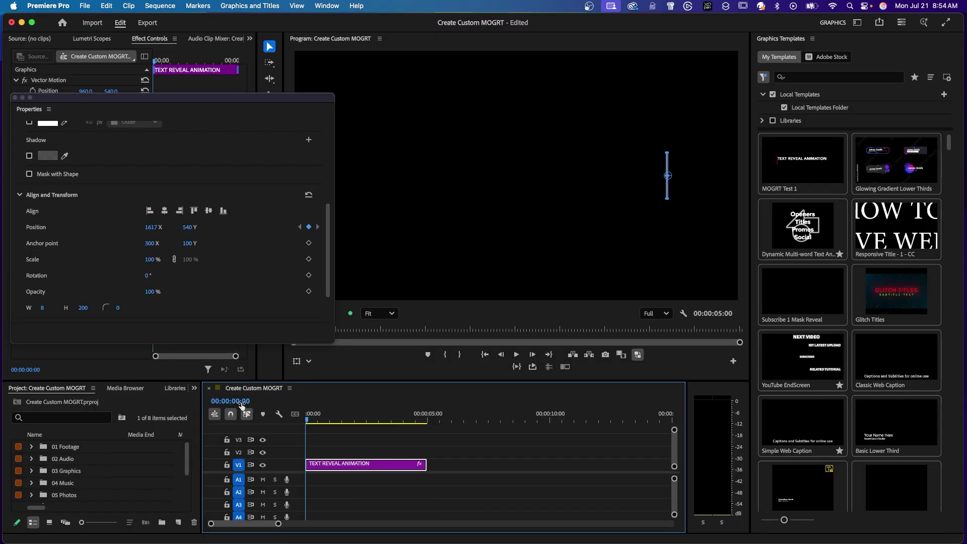
type("100")
key("Return")
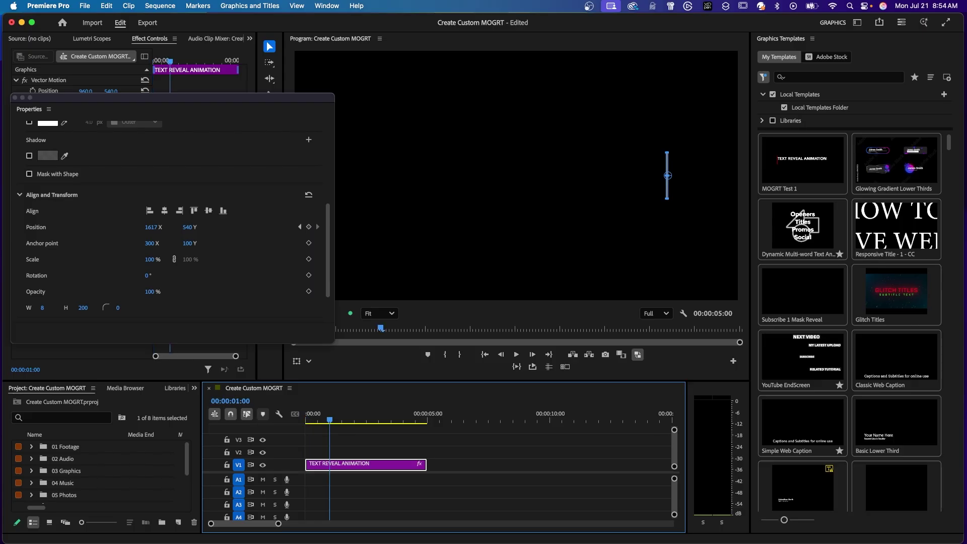
left_click_drag(327, 232, 326, 149)
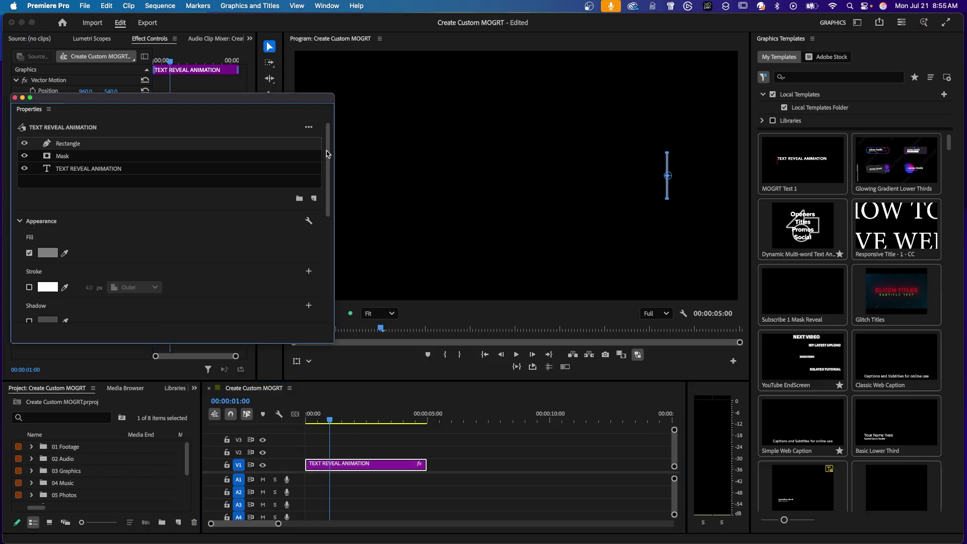
scroll(328, 154, "down", 5)
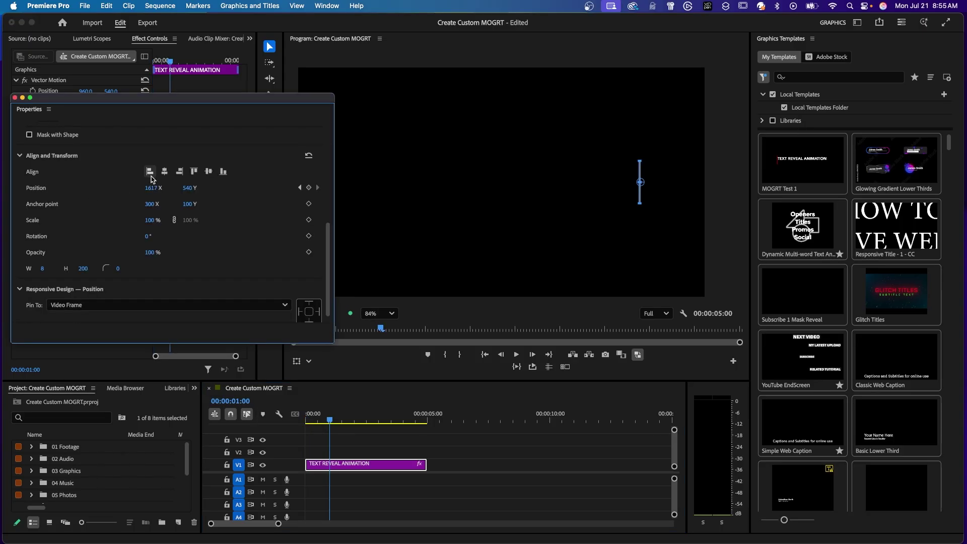
left_click_drag(152, 189, 2, 184)
Step: Play the bar reveal from the start of the clip
left_click(342, 406)
key("Home")
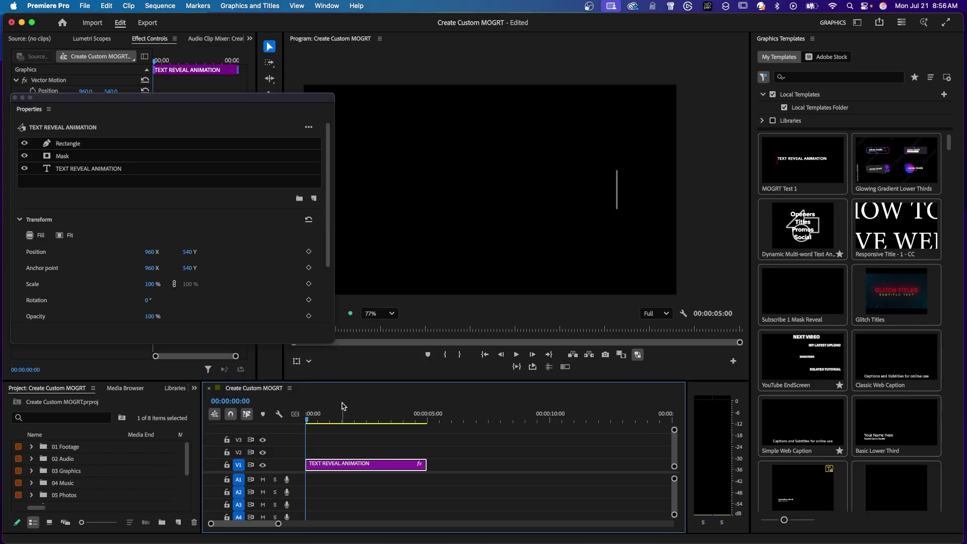
key("space")
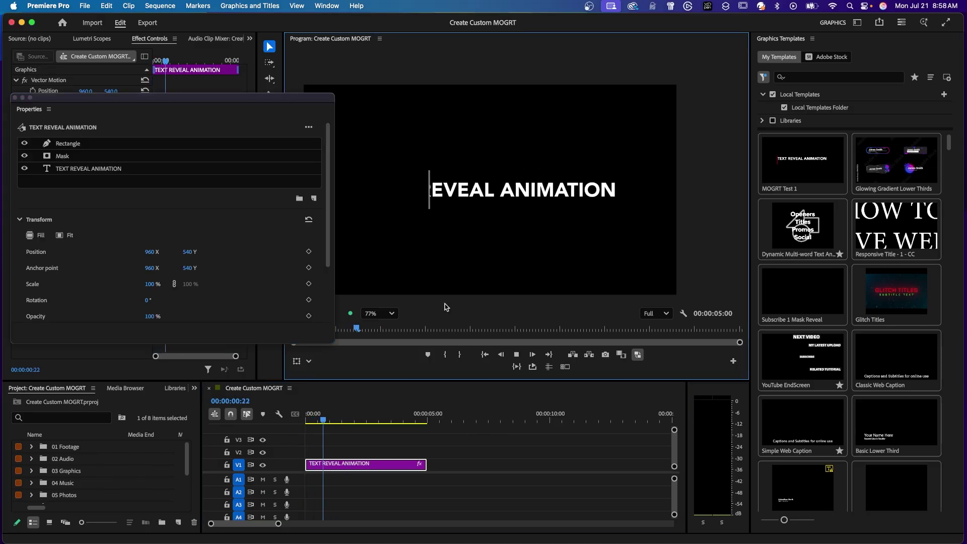
key("space")
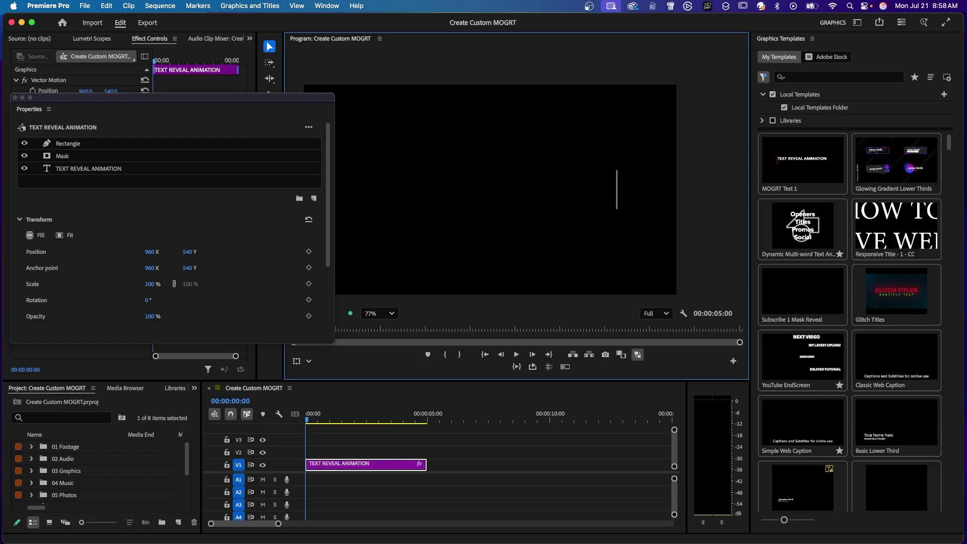
Step: Add a Position keyframe for the title text at the one-second mark
left_click(329, 417)
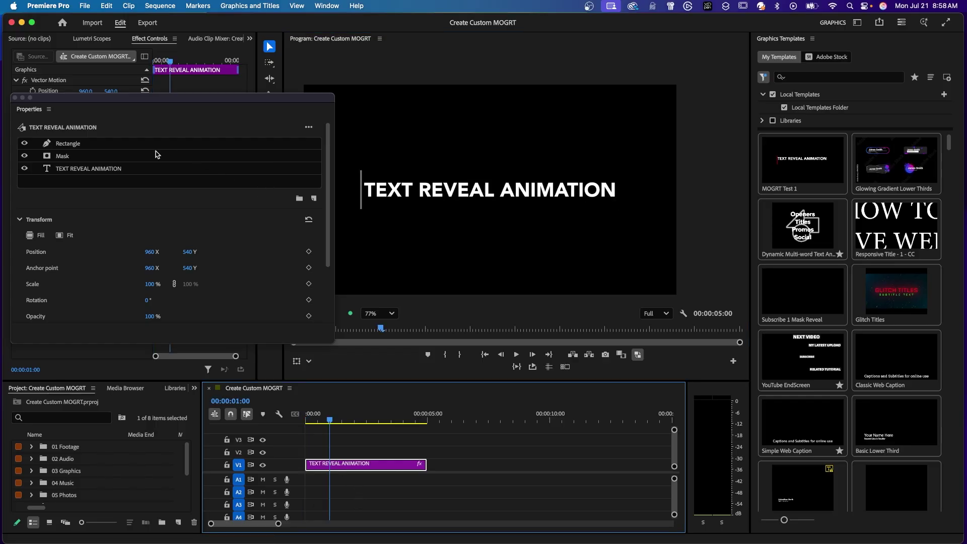
left_click(94, 171)
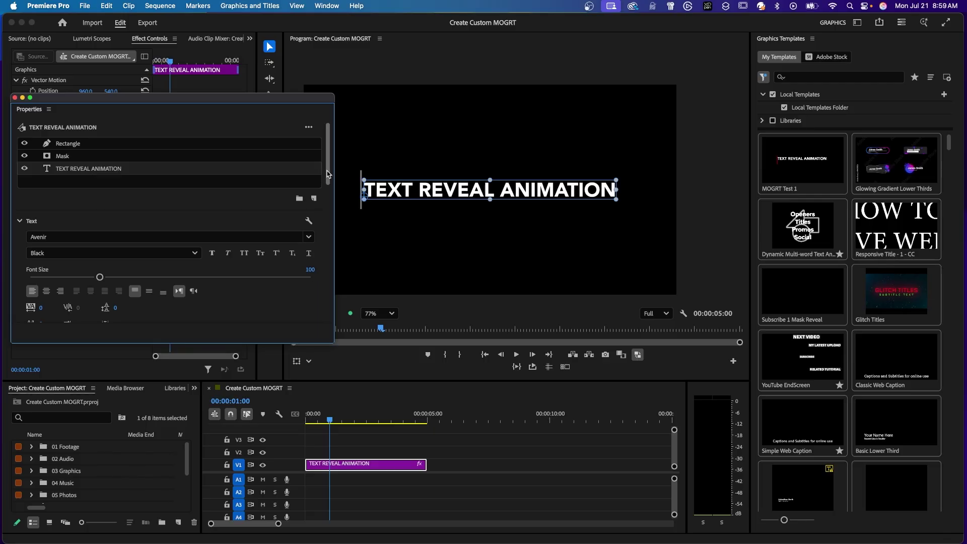
left_click_drag(328, 175, 329, 286)
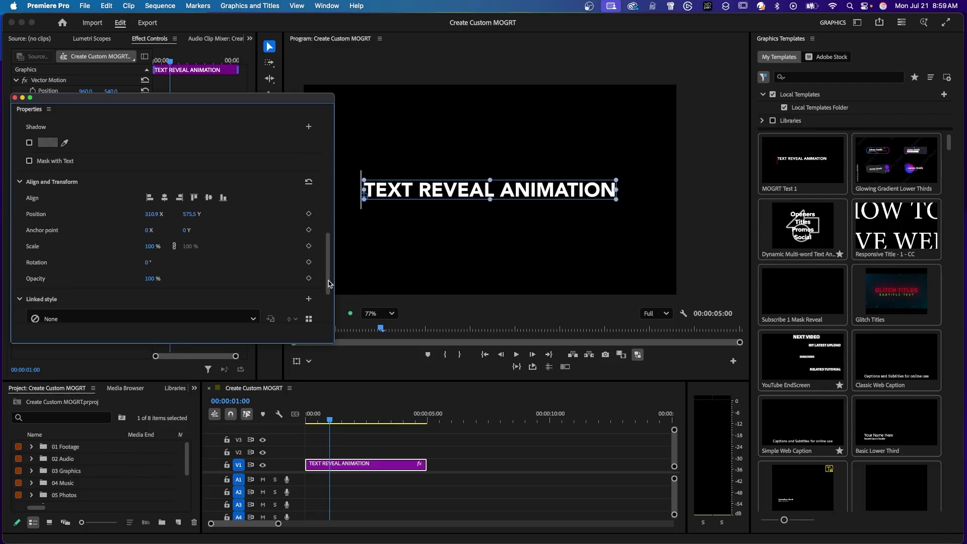
left_click(309, 214)
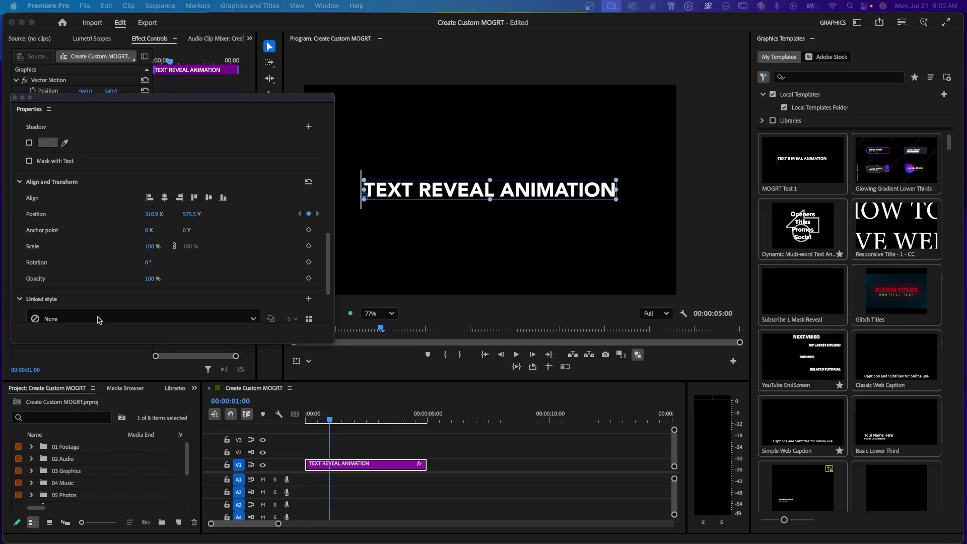
Step: At 0:00, set the text's Position X to 275 and play the slide
left_click(392, 467)
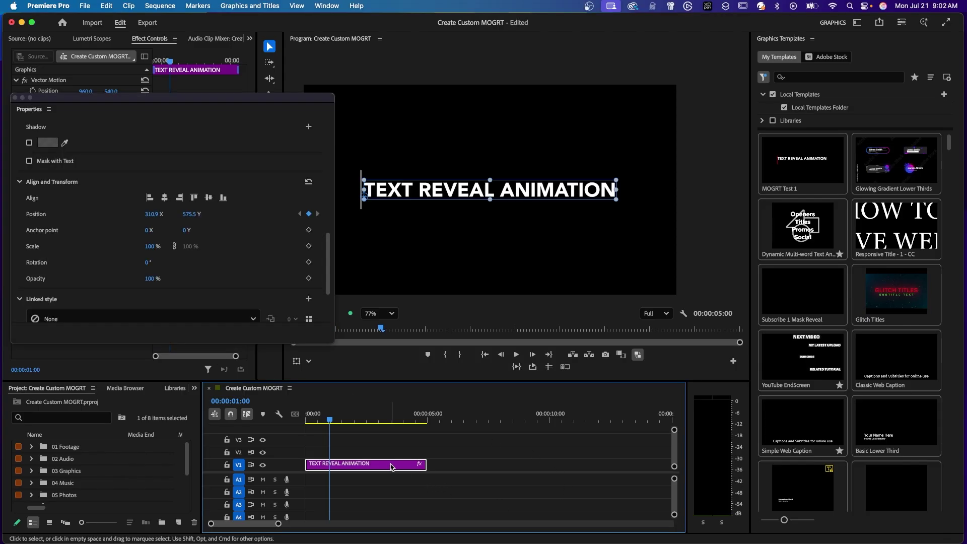
key("Home")
scroll(330, 204, "up", 10)
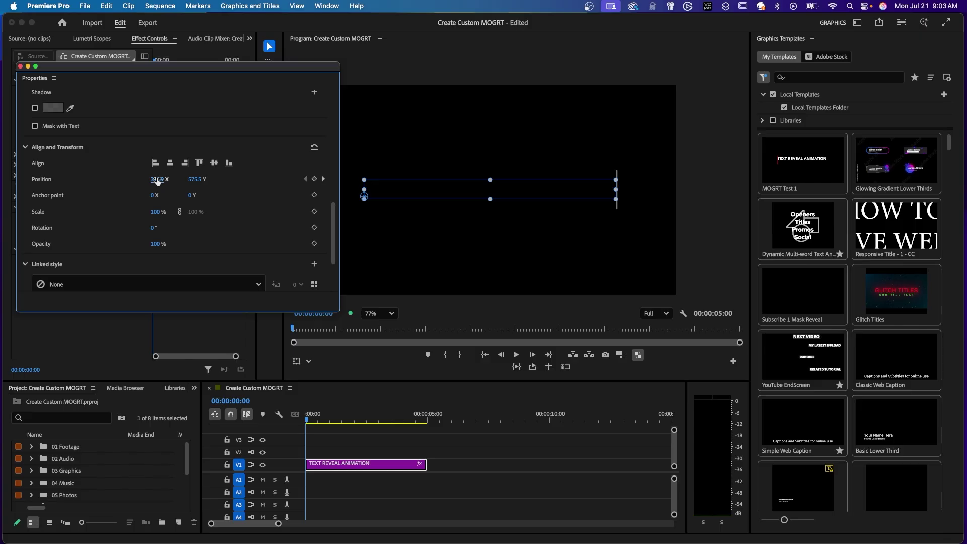
left_click_drag(158, 181, 138, 177)
left_click(367, 469)
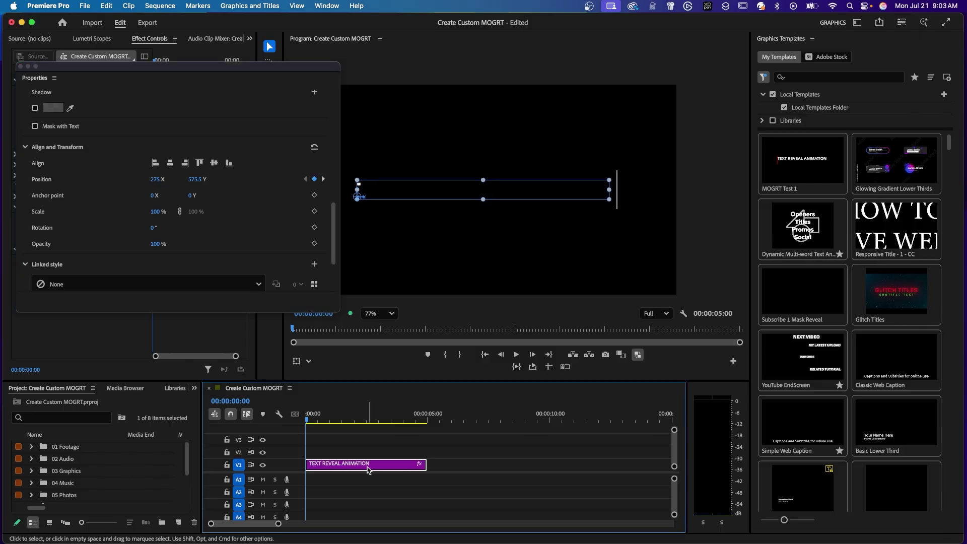
key("space")
Step: Change the Rectangle bar's fill colour to orange C95B0D
left_click(103, 110)
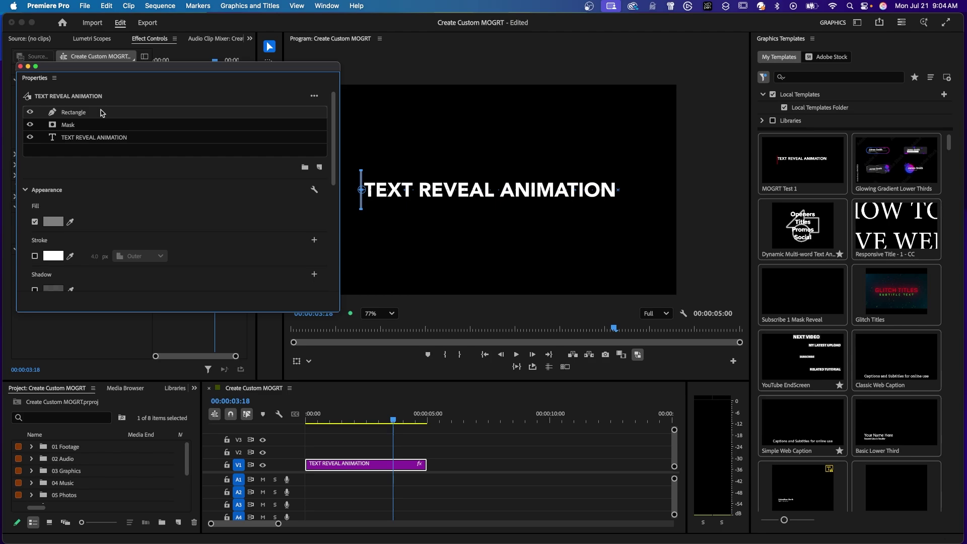
left_click(52, 222)
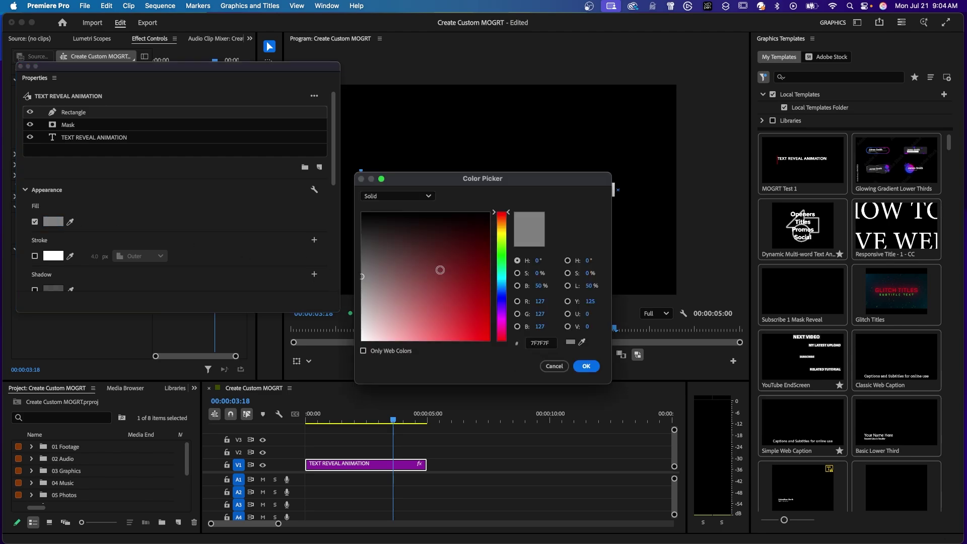
left_click_drag(497, 214, 497, 221)
left_click(481, 313)
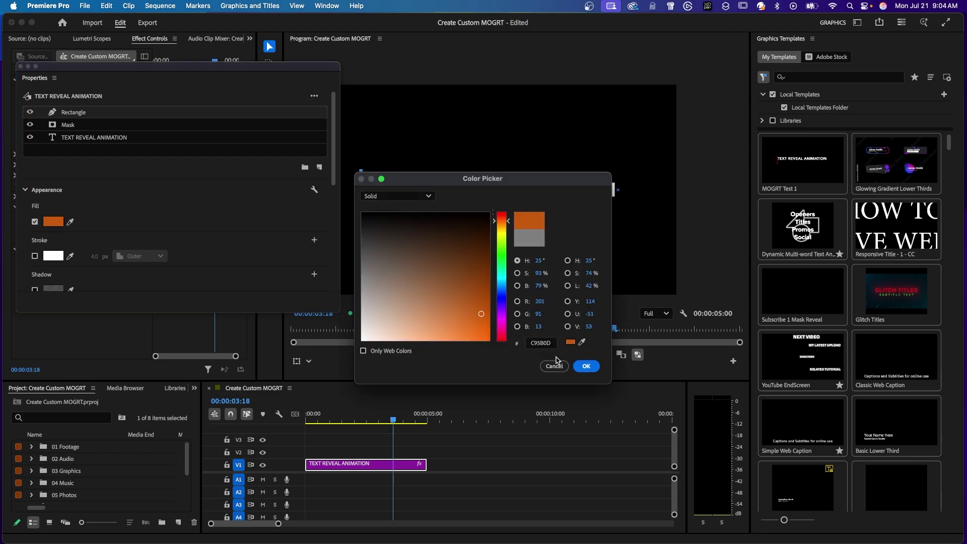
left_click(586, 366)
Step: Play the reveal animation with the orange bar
left_click(430, 313)
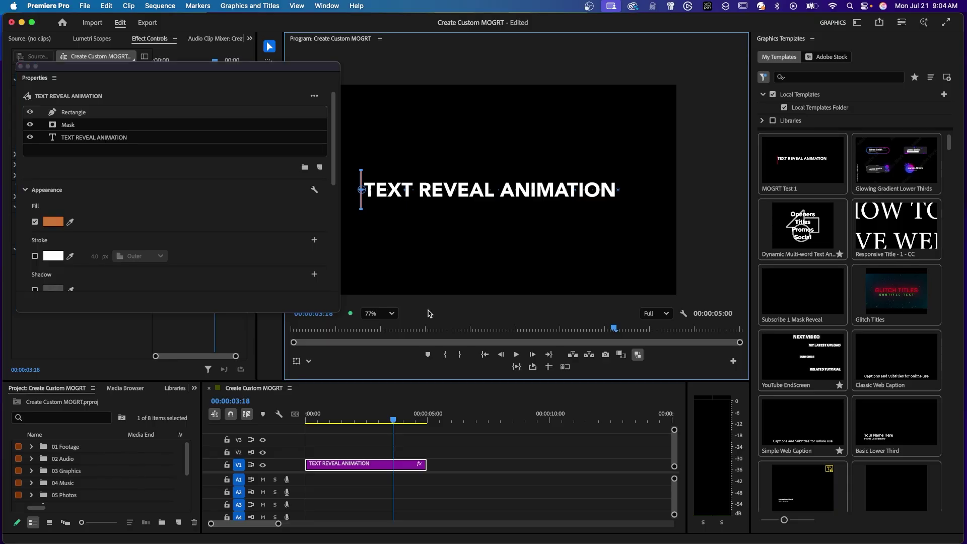
key("space")
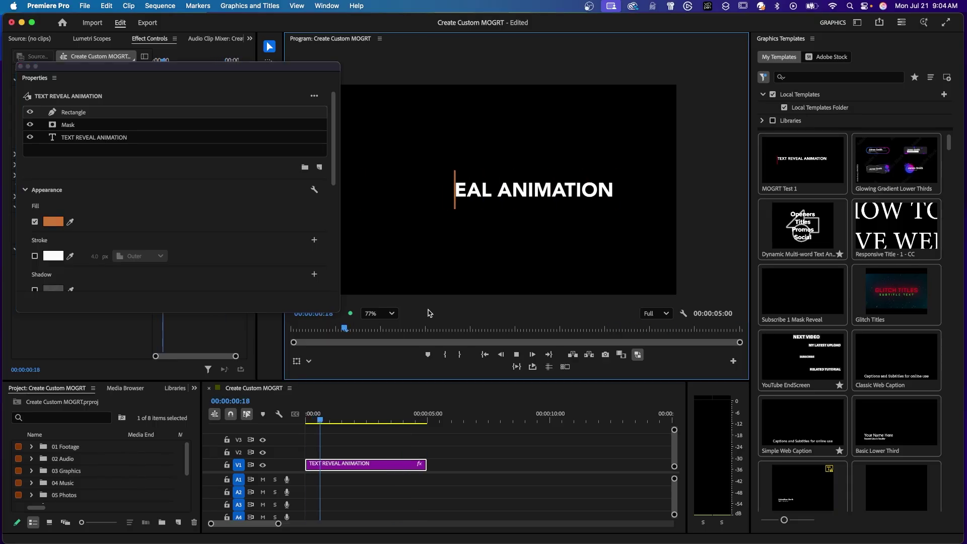
left_click(291, 432)
key("space")
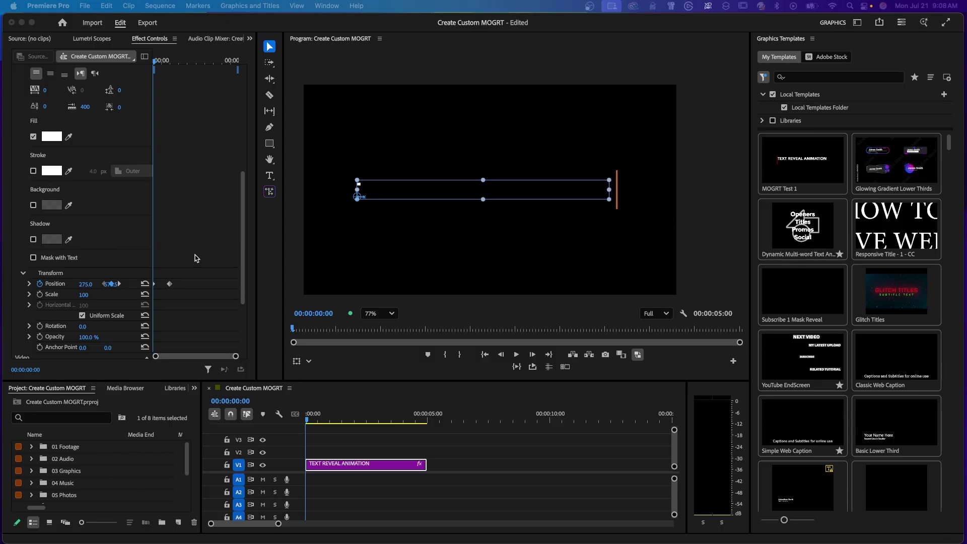
Step: Set the Mask's Position keyframes to Ease Out and Ease In
scroll(117, 216, "up", 10)
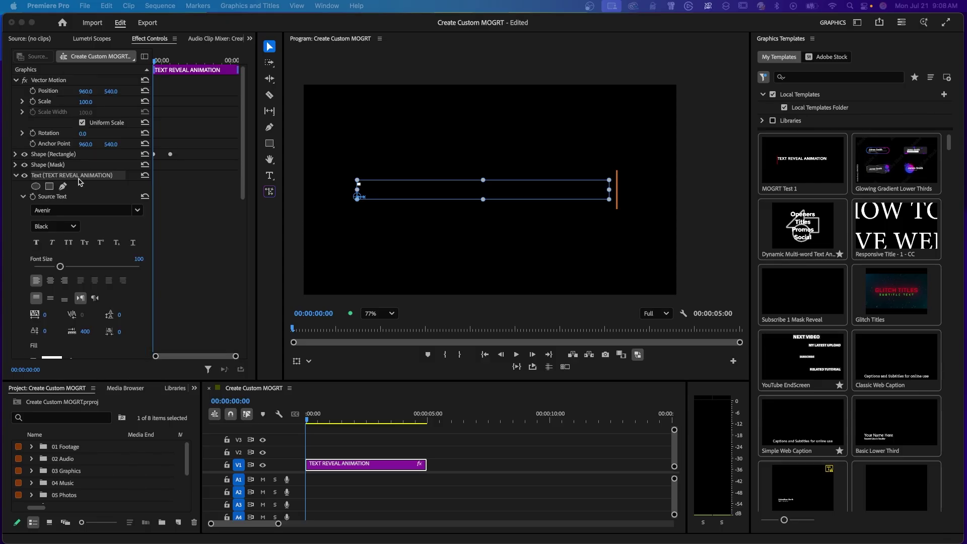
scroll(98, 186, "down", 10)
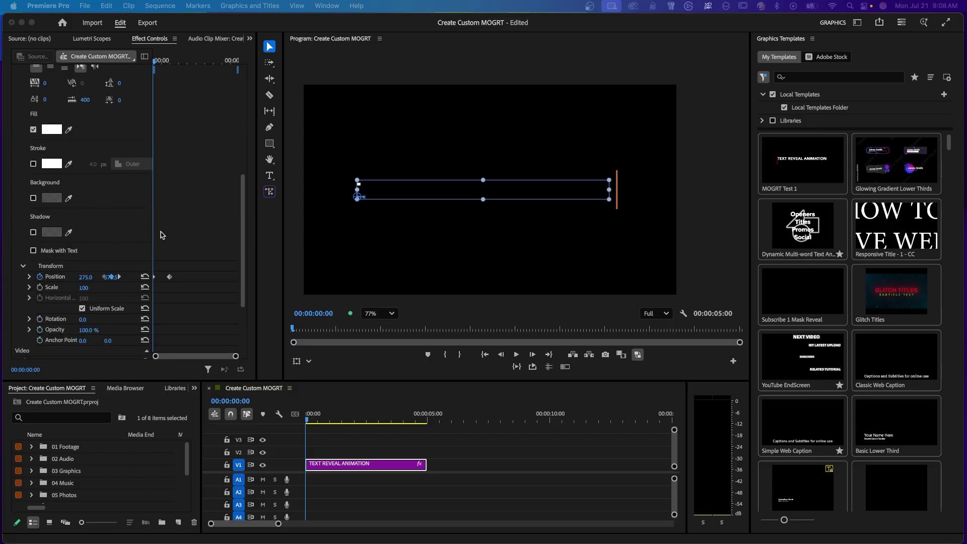
left_click(154, 285)
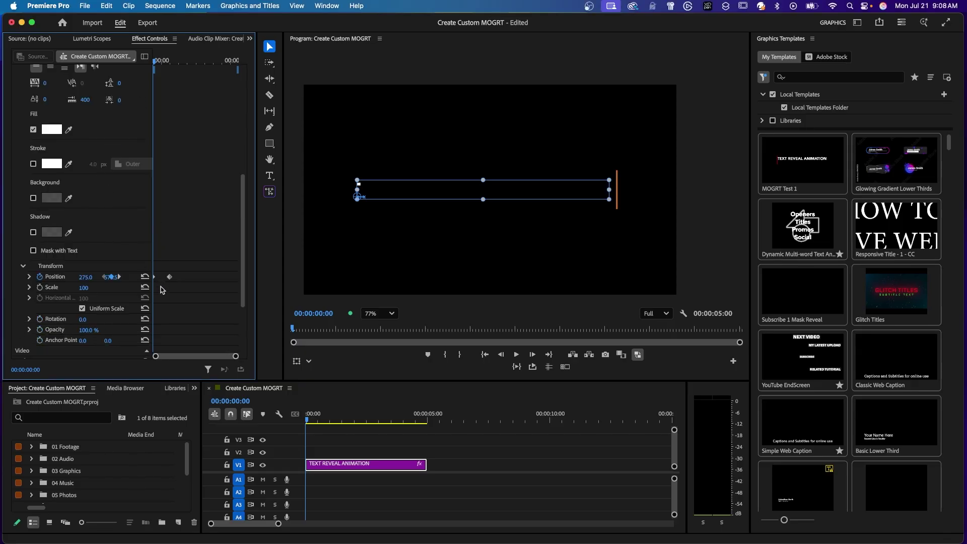
right_click(155, 280)
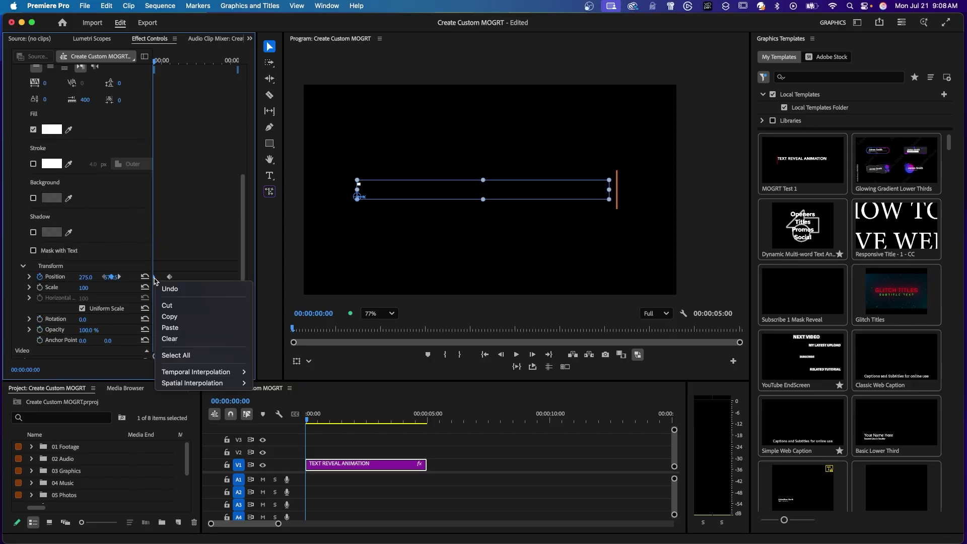
mouse_move(190, 372)
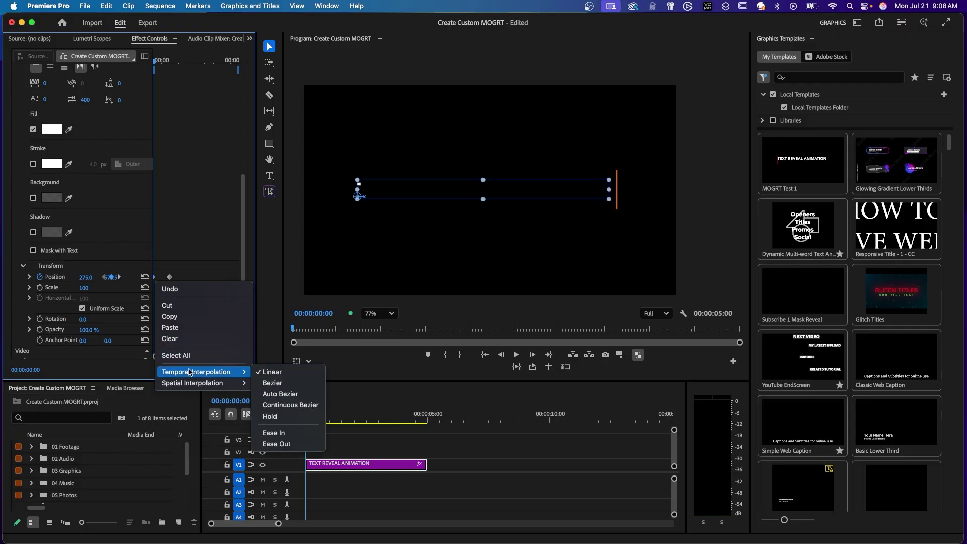
left_click(276, 444)
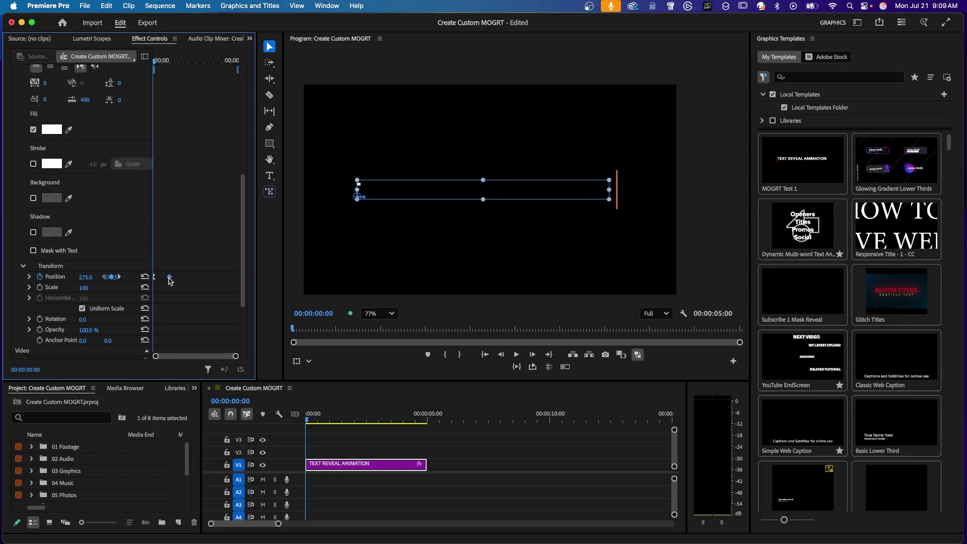
right_click(170, 277)
mouse_move(221, 372)
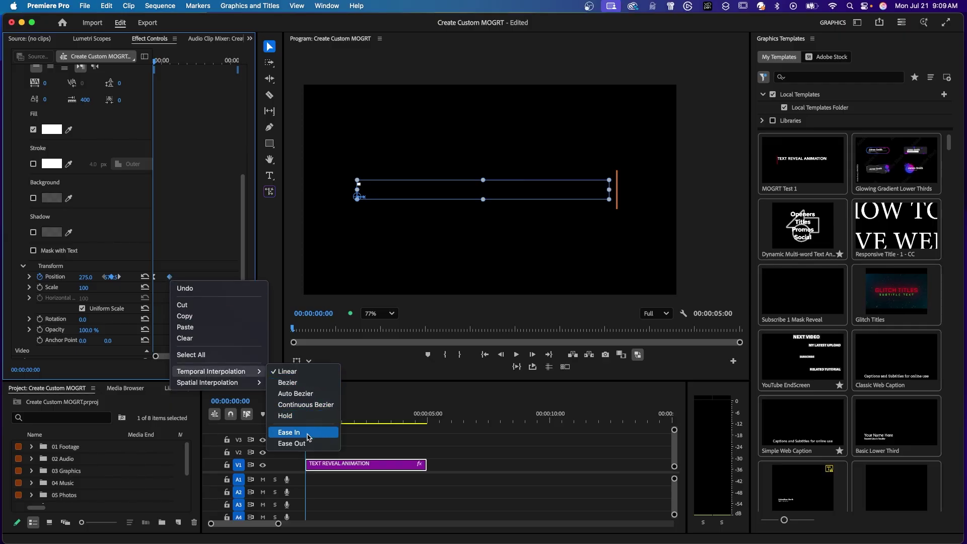
left_click(309, 432)
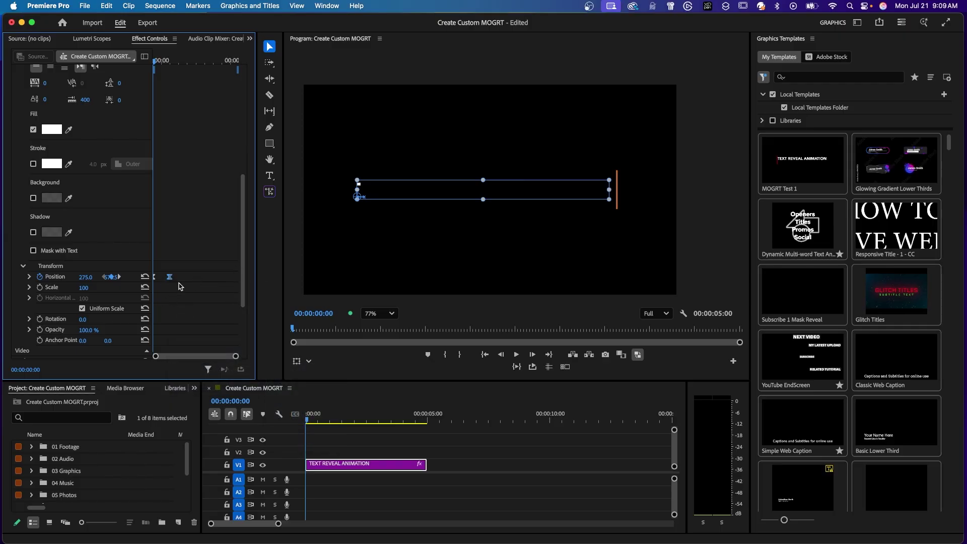
Step: Set the orange bar's Position keyframes to Ease Out and Ease In
left_click_drag(242, 255, 238, 146)
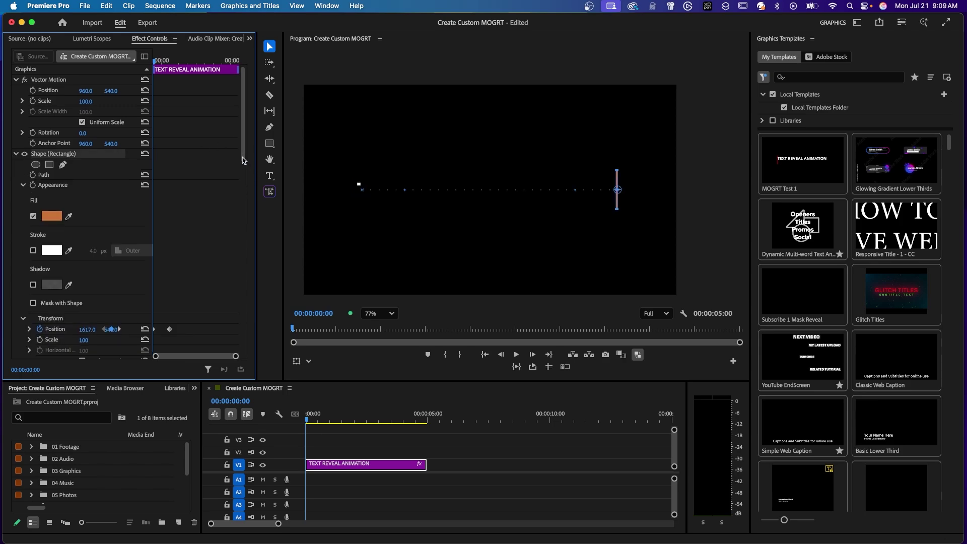
scroll(242, 160, "down", 4)
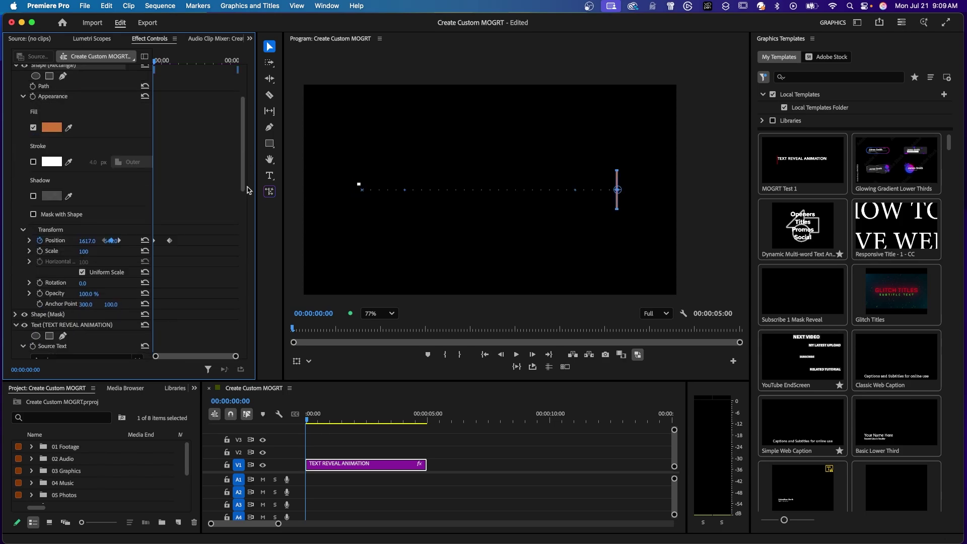
right_click(156, 244)
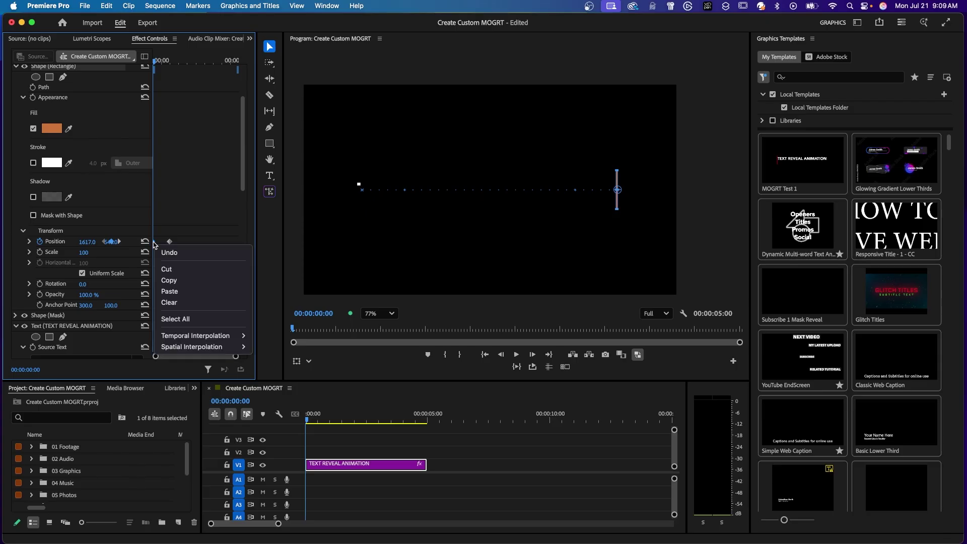
mouse_move(194, 334)
left_click(278, 407)
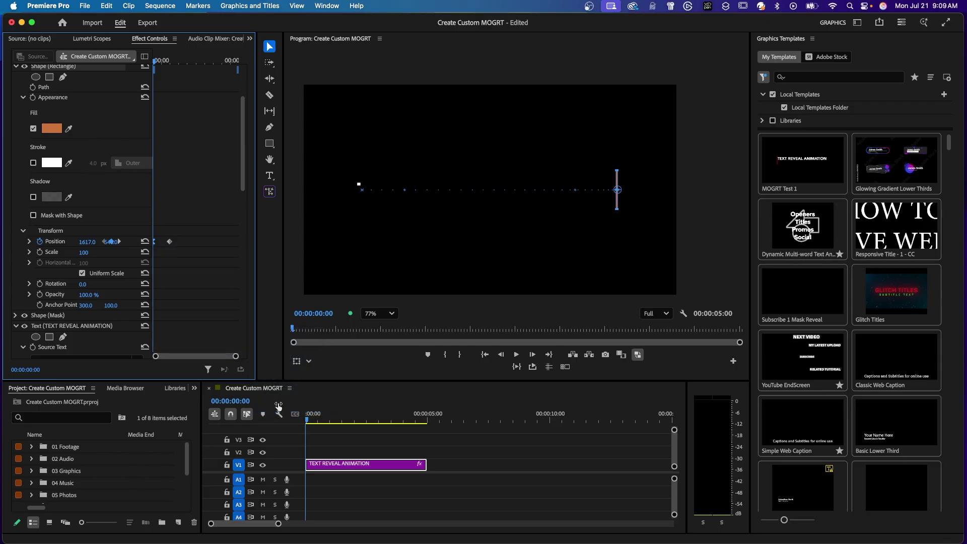
right_click(170, 243)
mouse_move(230, 337)
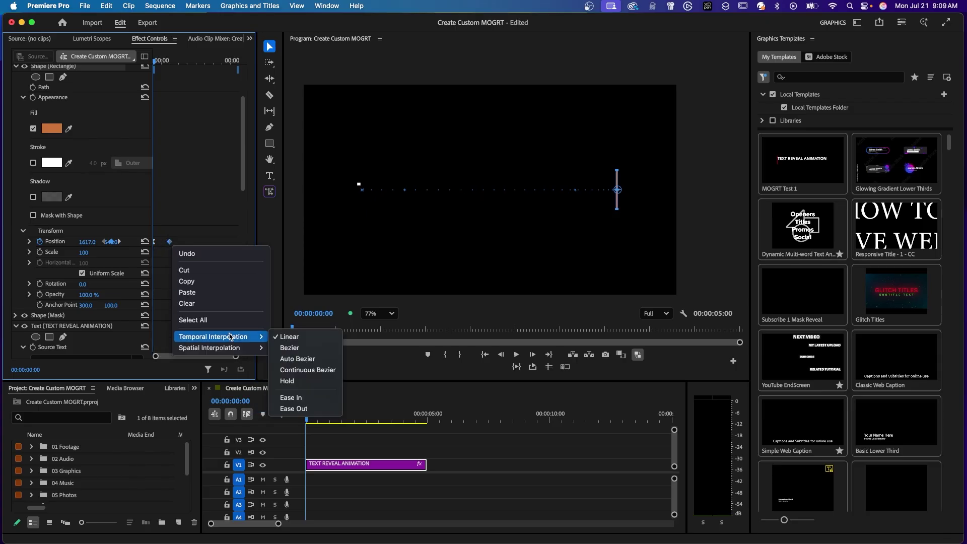
left_click(312, 398)
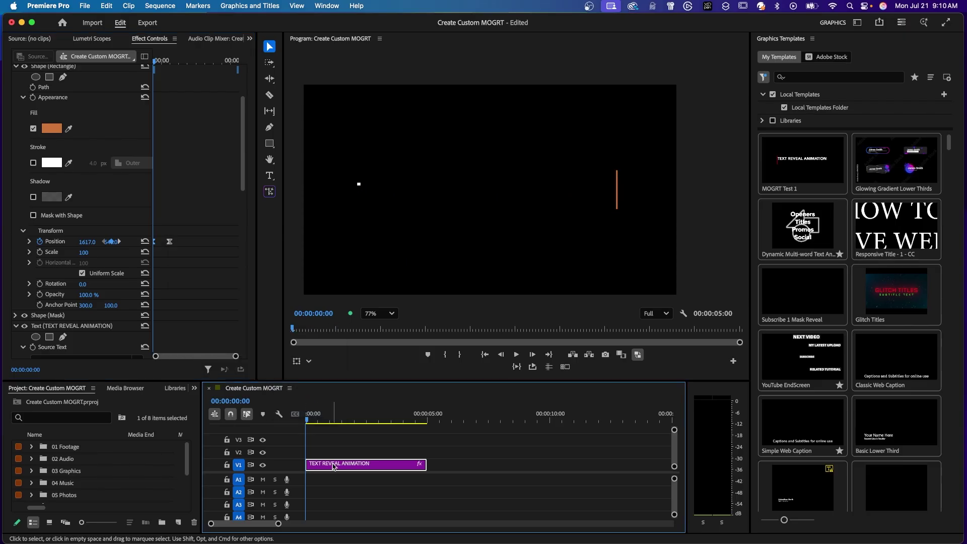
Step: Play the eased reveal, return to the start and save the project
key("space")
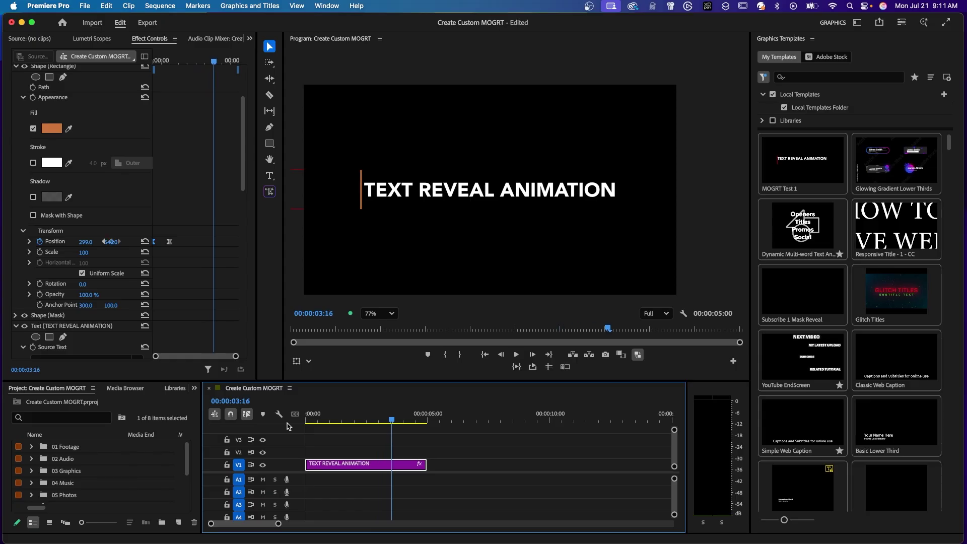
key("Home")
key("super+s")
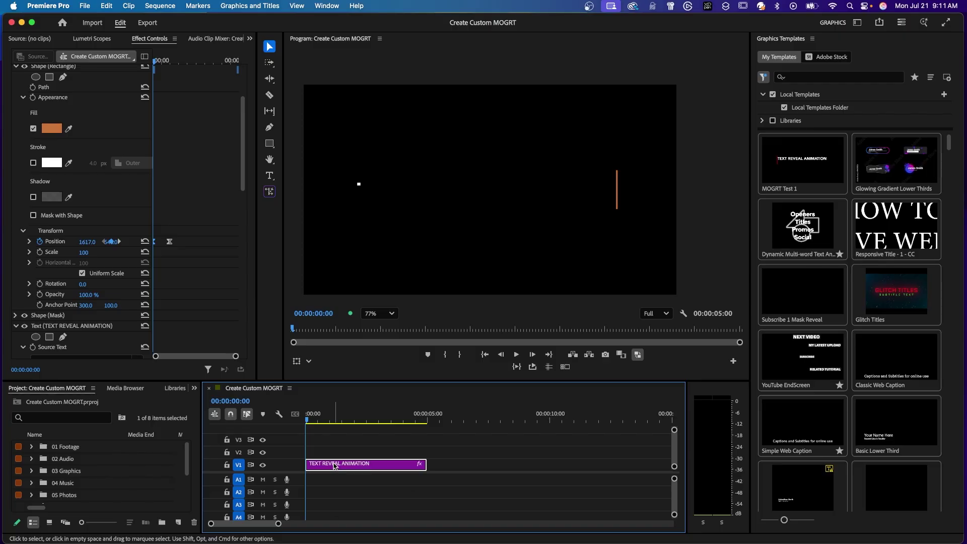
Step: Start a Motion Graphics Template export named 'Text Reveal' with Local Templates Folder as destination
right_click(334, 466)
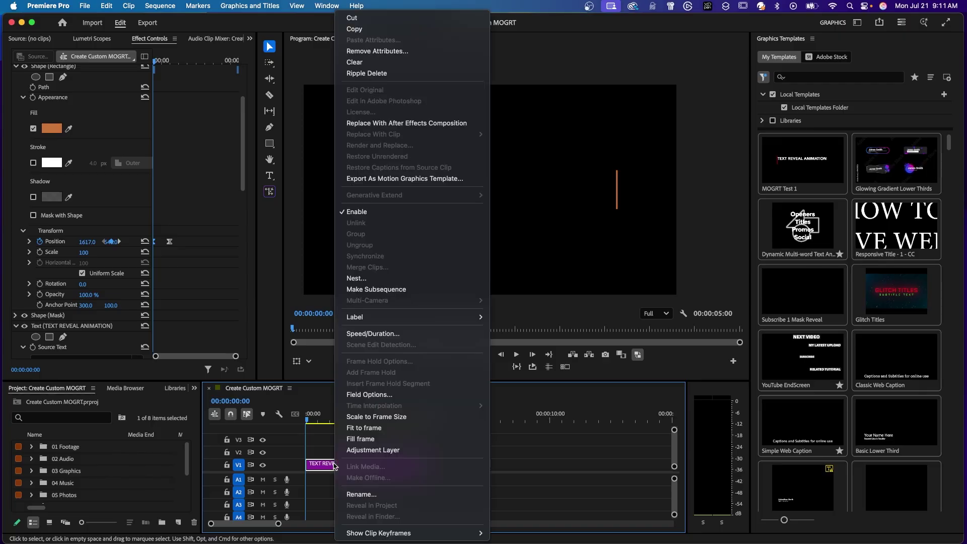
left_click(361, 179)
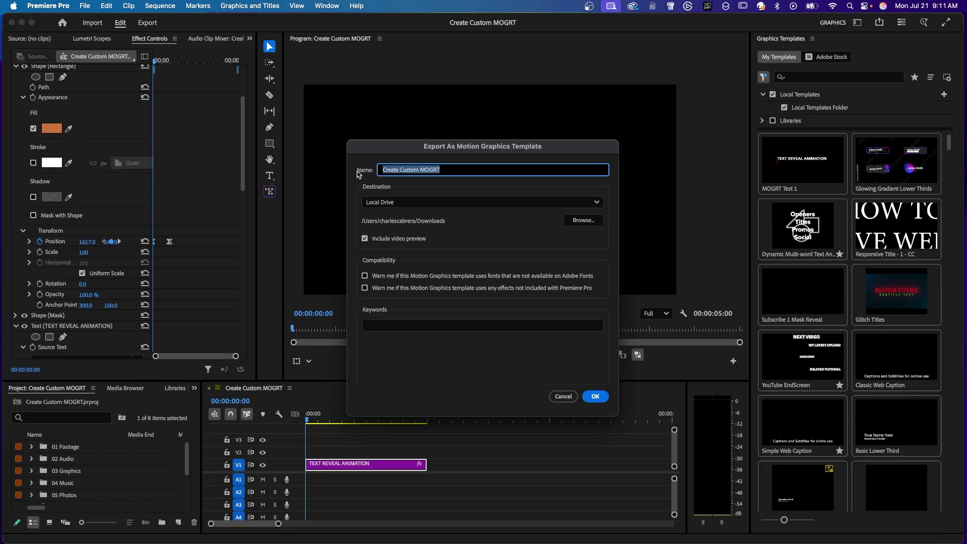
type("Text Reveal")
left_click(597, 204)
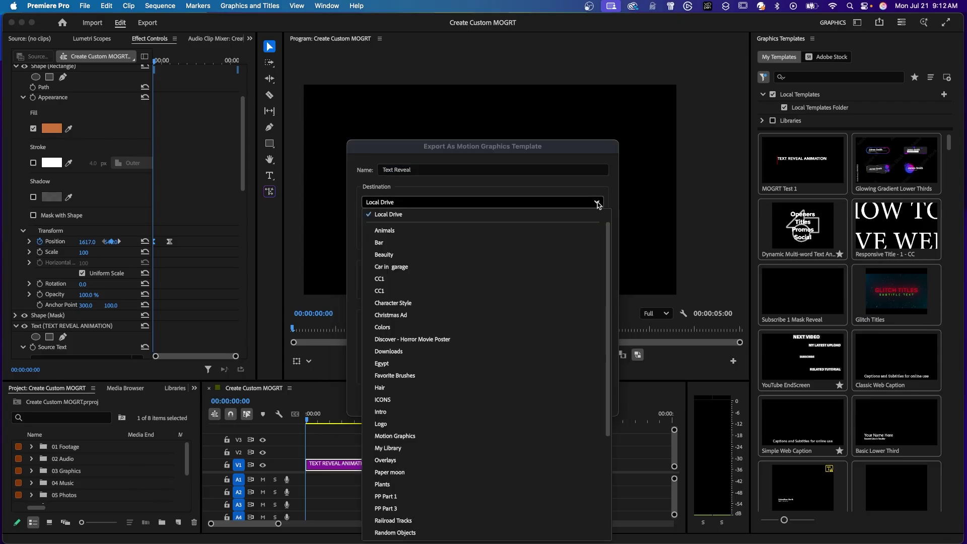
scroll(620, 267, "down", 2)
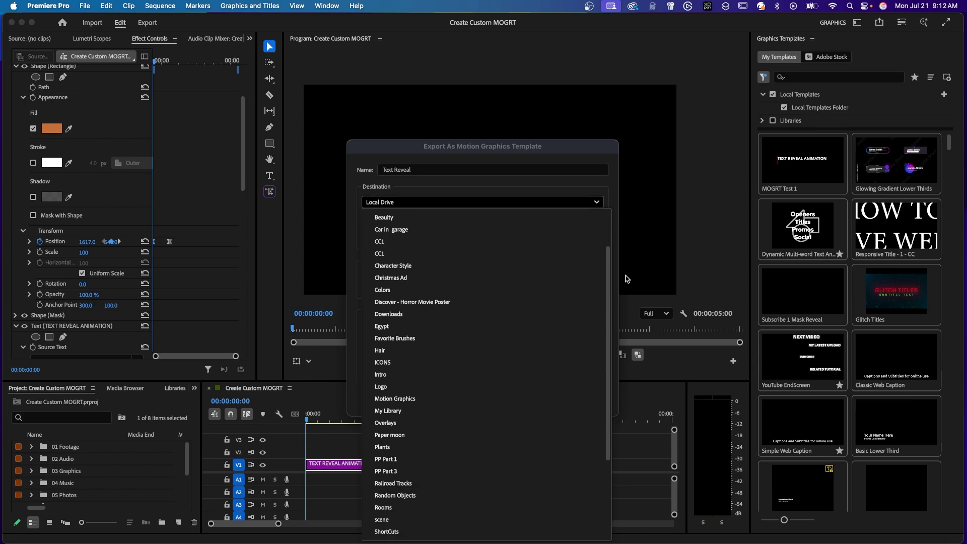
scroll(616, 224, "up", 2)
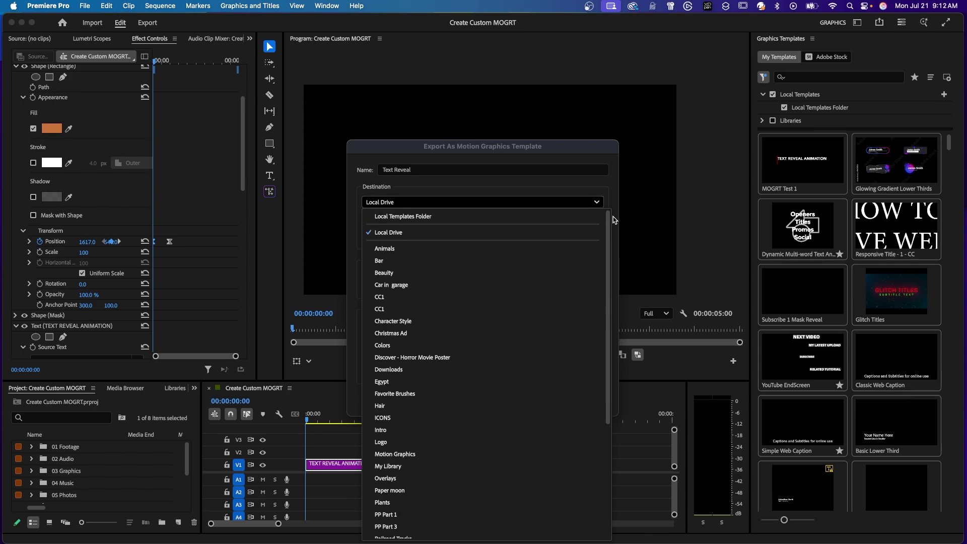
left_click(403, 218)
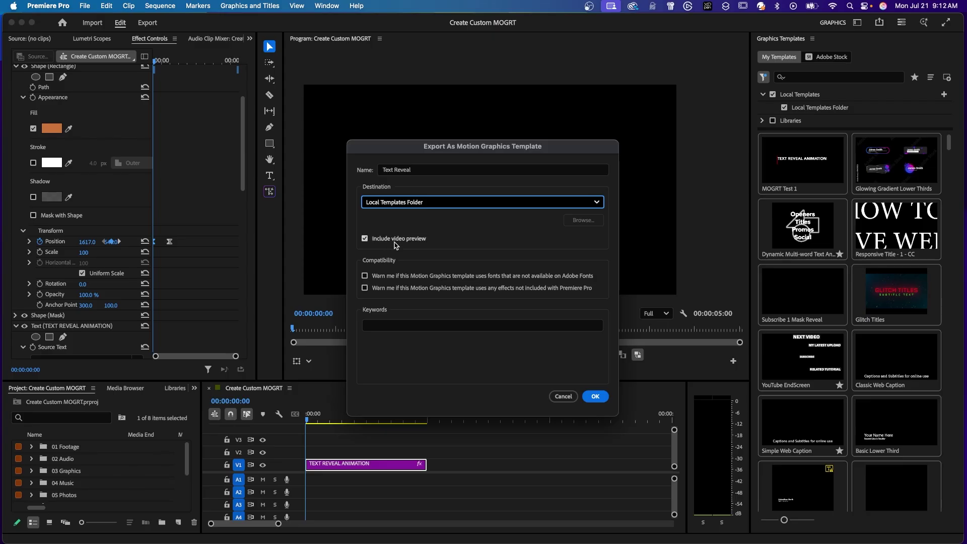
Step: Turn on both compatibility warnings, keep Local Templates Folder, and confirm the export
left_click(364, 276)
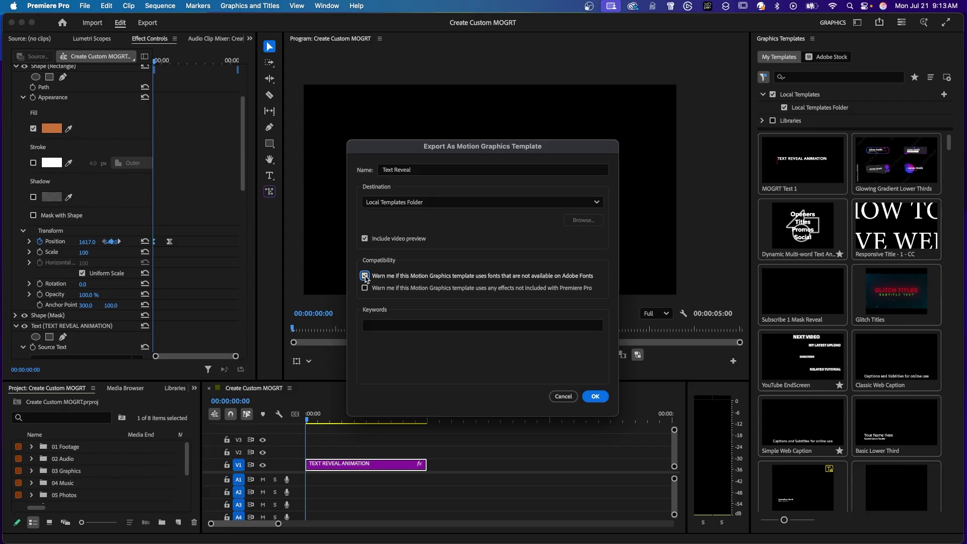
left_click(365, 288)
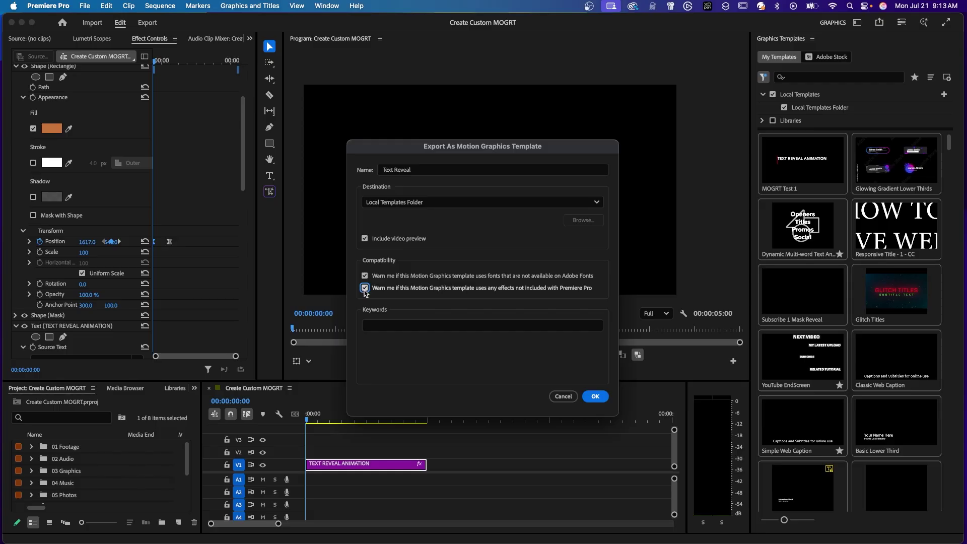
left_click(437, 202)
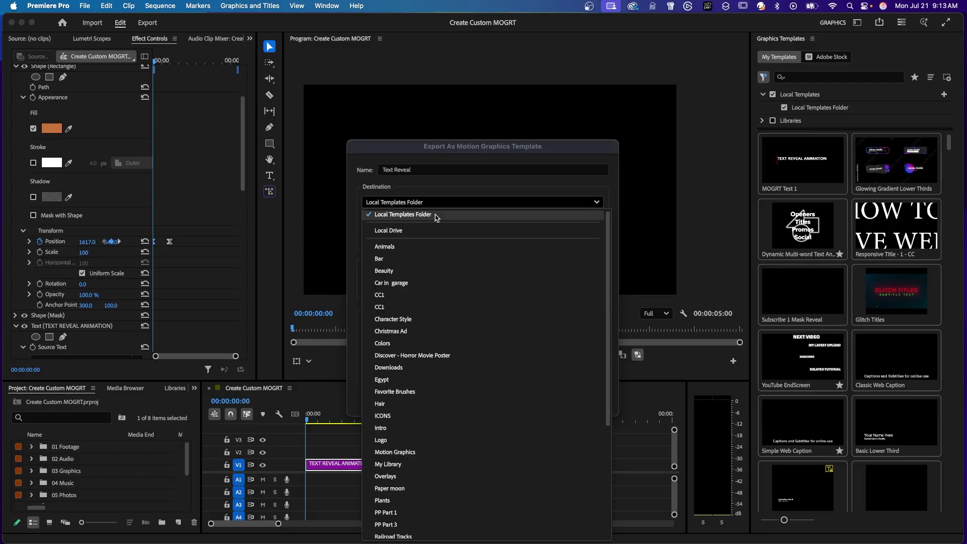
left_click(437, 216)
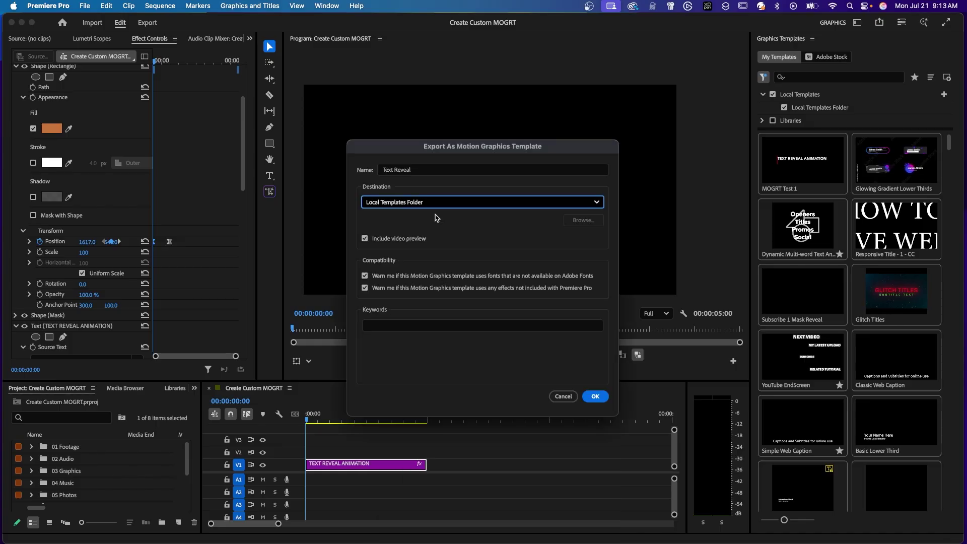
left_click(593, 398)
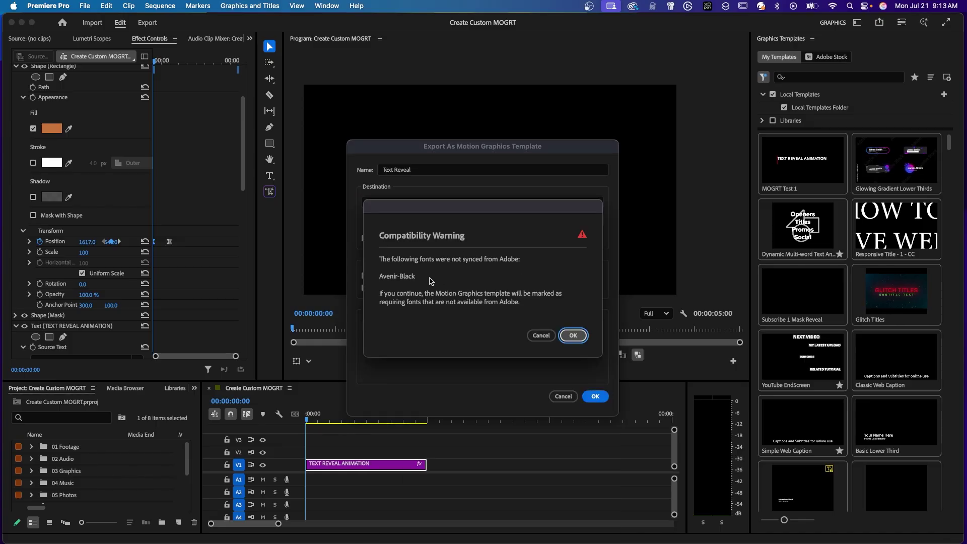
Step: Accept the Avenir-Black font warning so the Text Reveal template finishes exporting
left_click(574, 335)
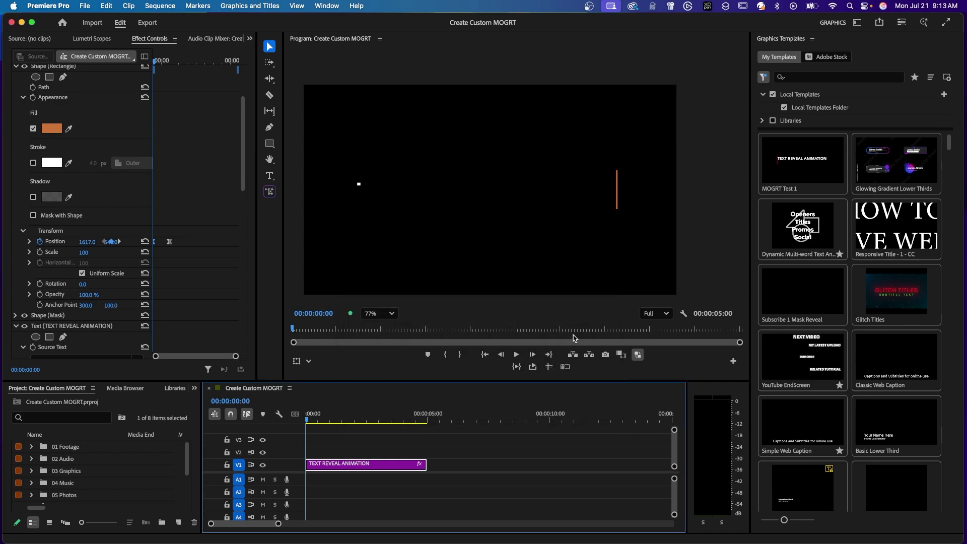